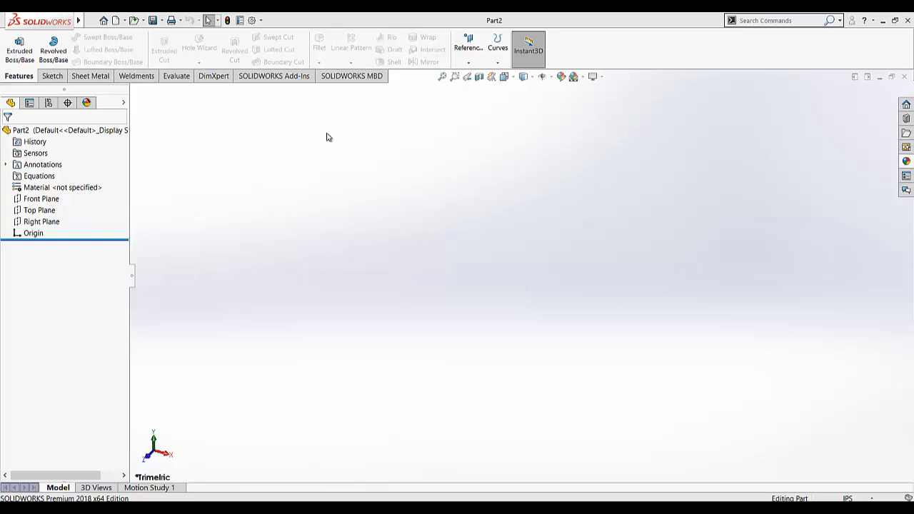
- Set the document's basic length unit to three decimal places (.123) in the IPS unit system
left_click(251, 20)
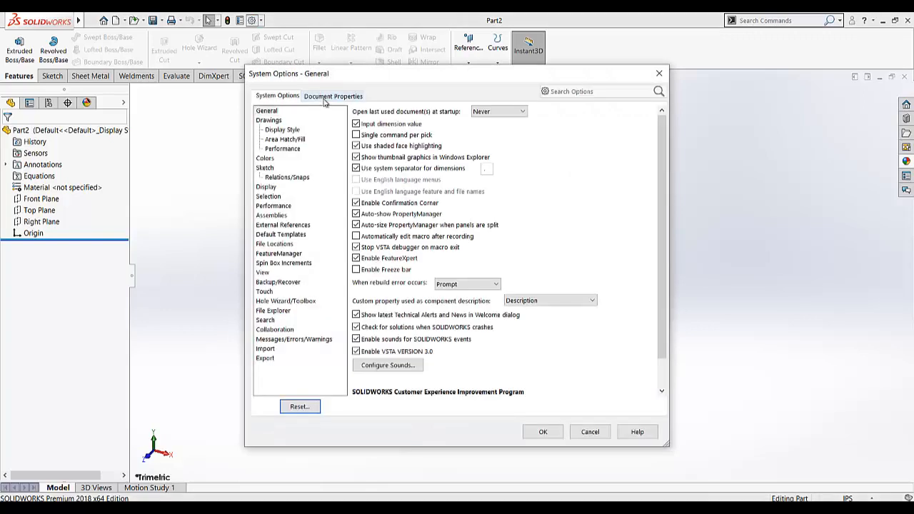
left_click(324, 98)
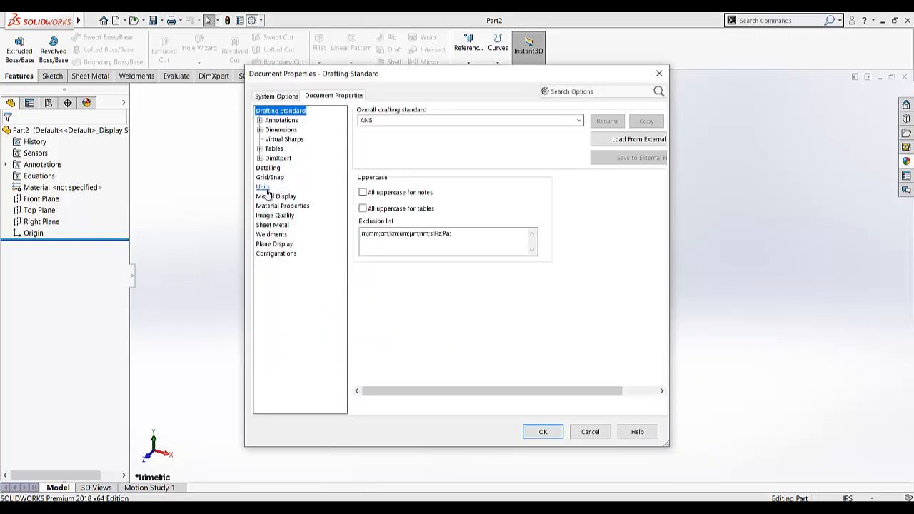
left_click(263, 187)
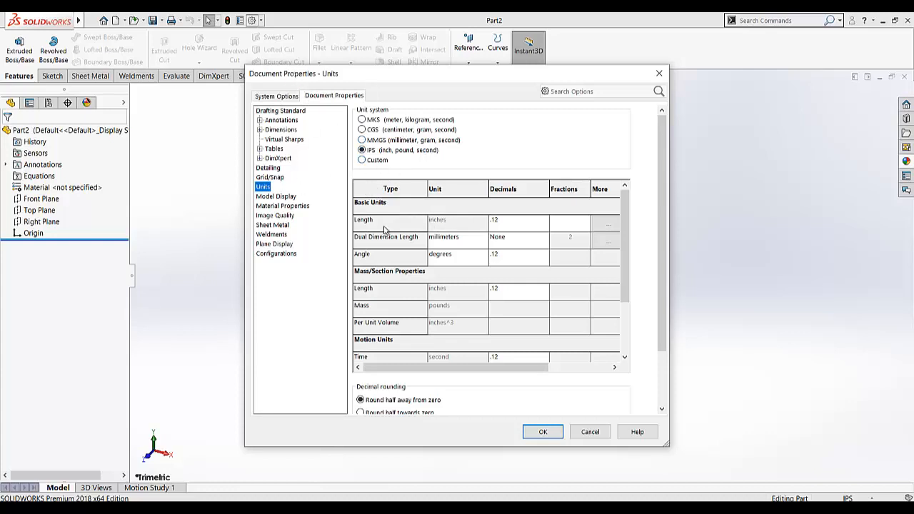
left_click(512, 225)
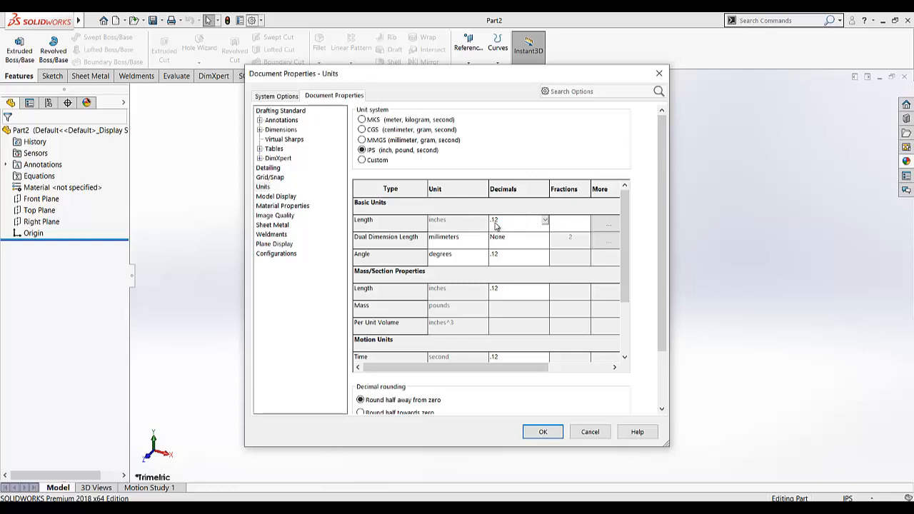
left_click(544, 221)
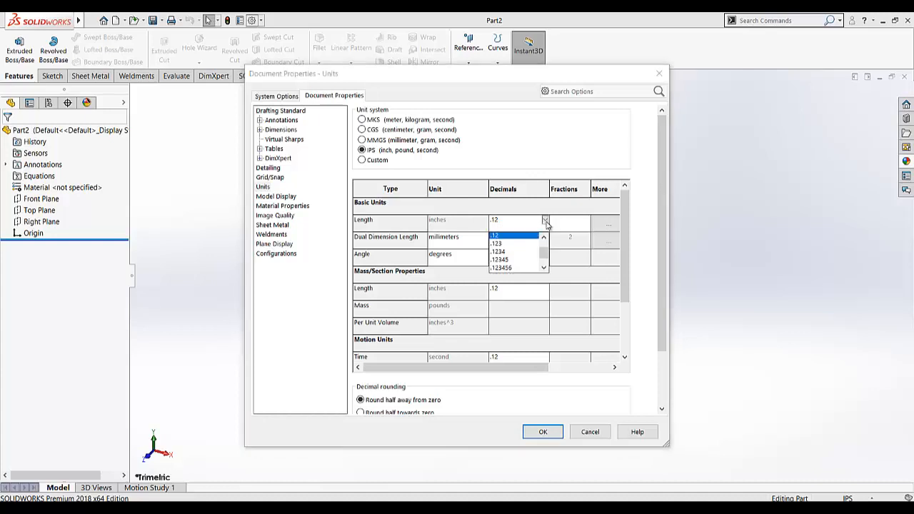
left_click(500, 246)
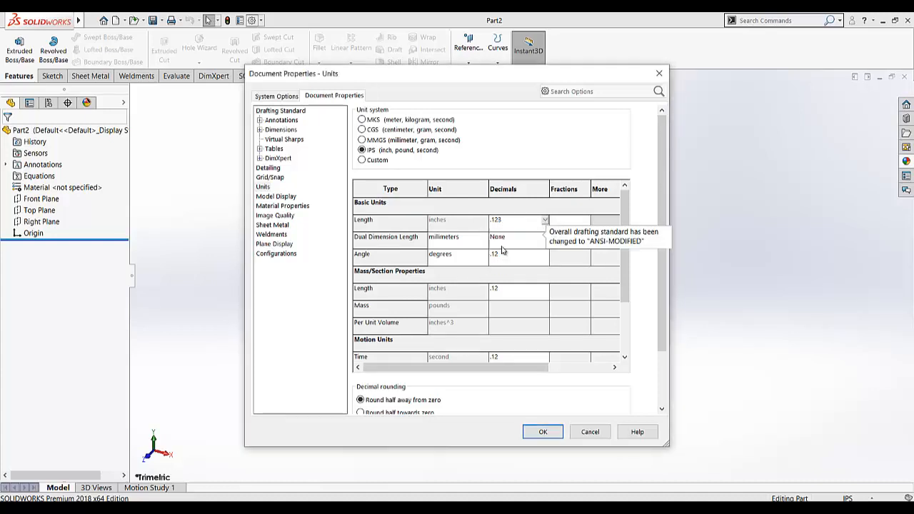
left_click(541, 430)
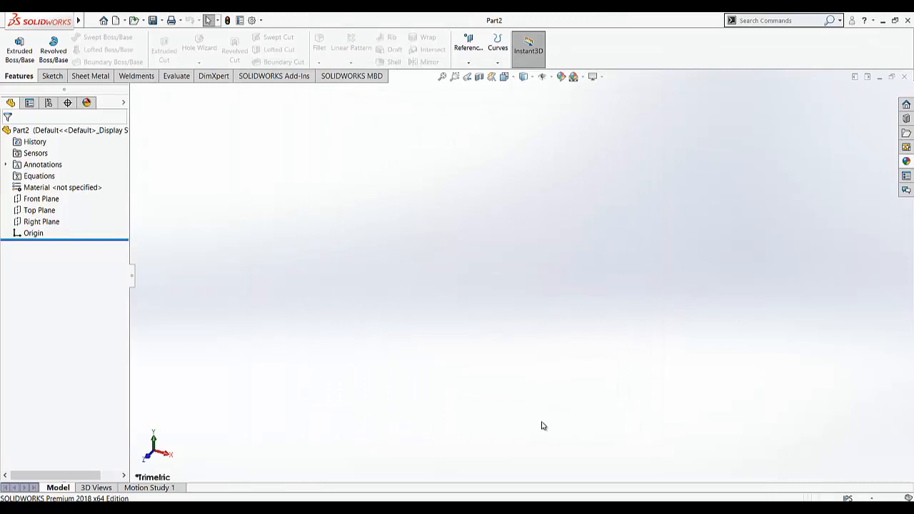
- Start a new sketch on the Right Plane
left_click(47, 222)
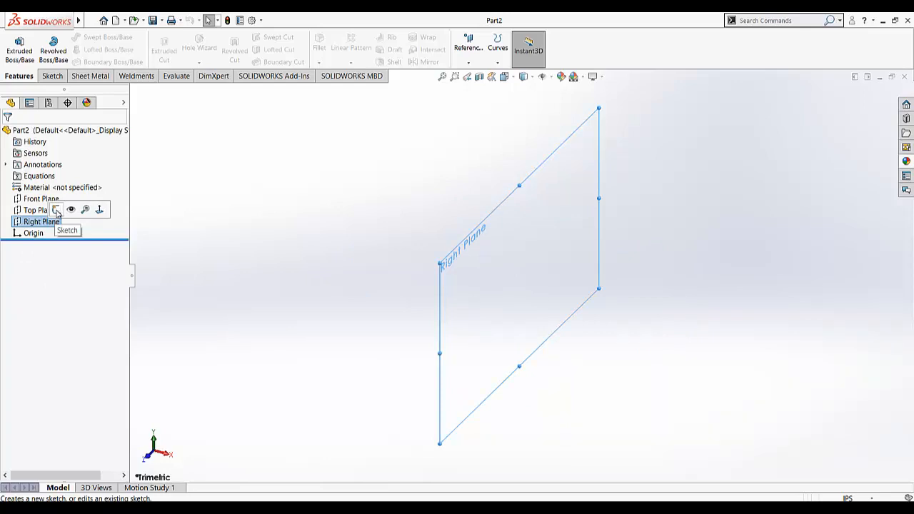
left_click(167, 196)
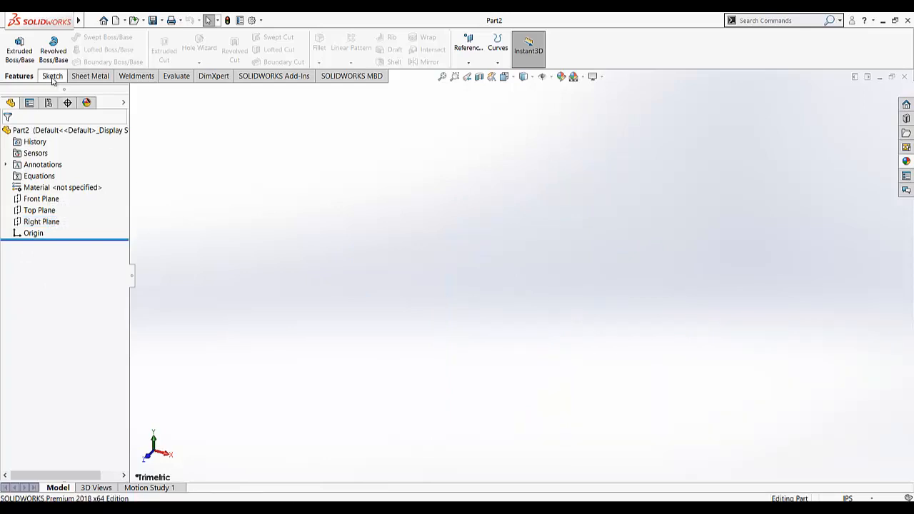
left_click(52, 76)
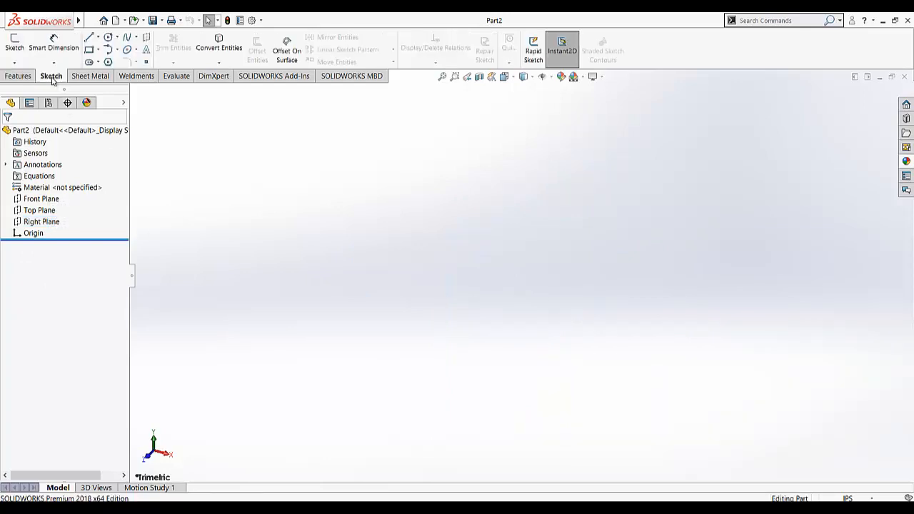
left_click(14, 44)
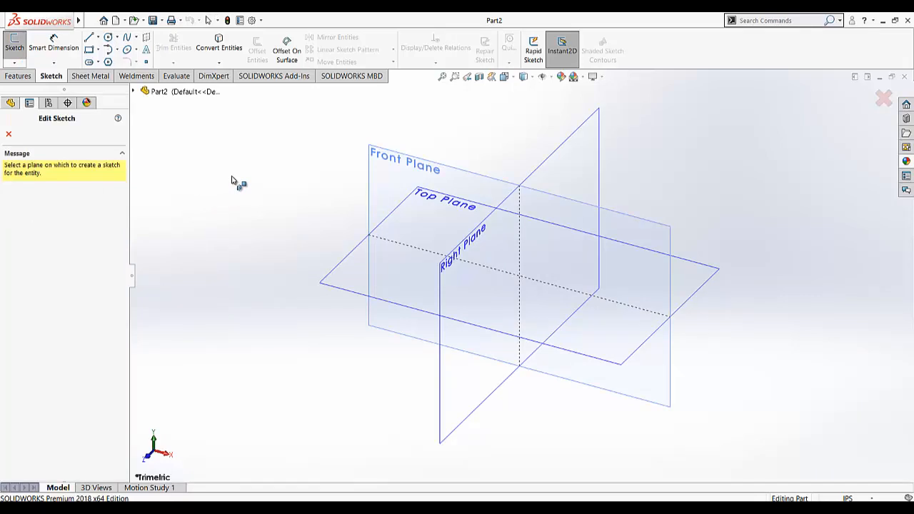
left_click(586, 145)
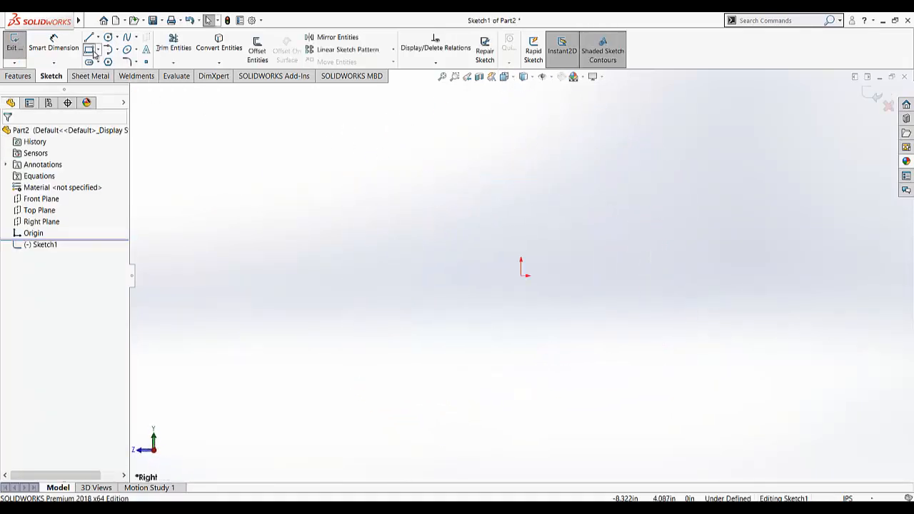
- Sketch a vertical corner rectangle from the origin, about 1.04 by 3.89 in, and a horizontal one crossing its upper part, about 6.13 by 0.8 in
left_click(521, 275)
left_click(569, 100)
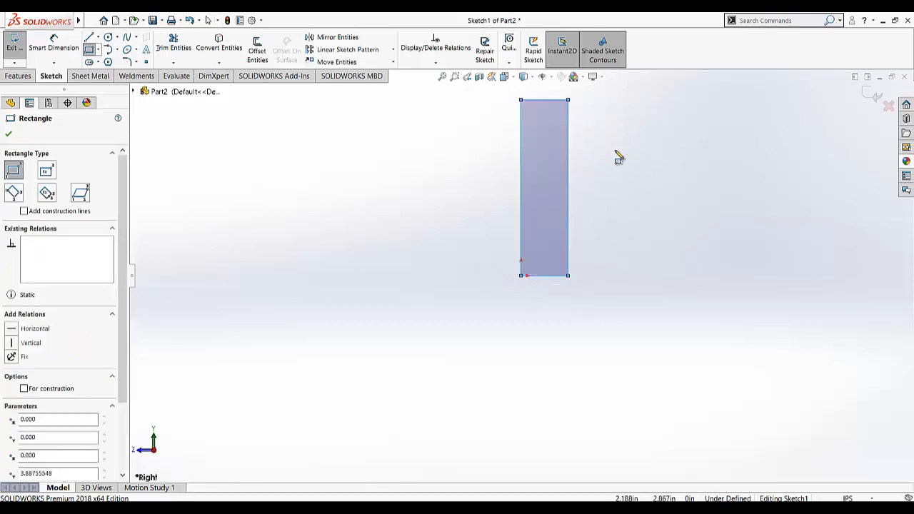
left_click(378, 121)
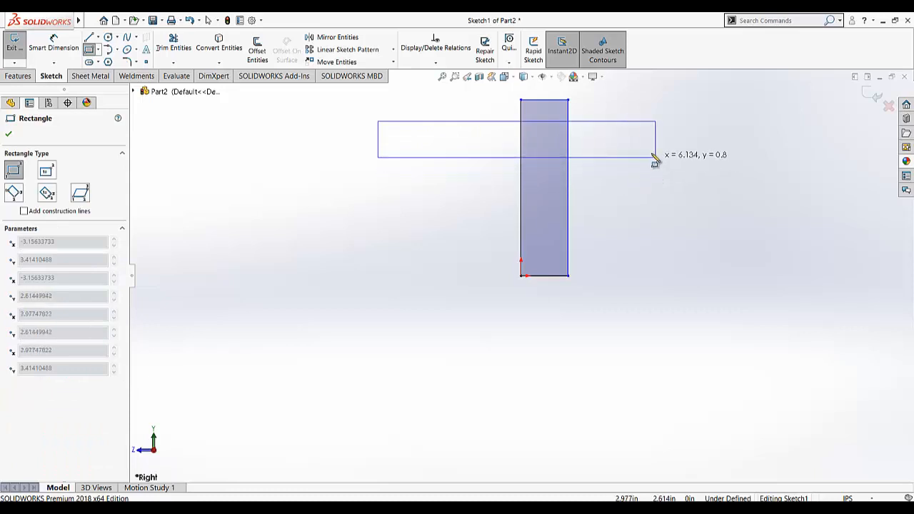
left_click(656, 157)
key("Escape")
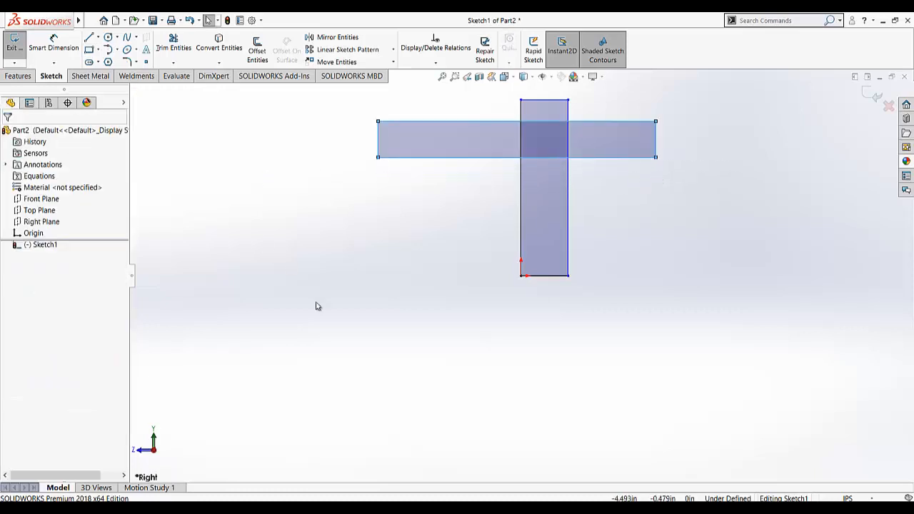
key("f")
left_click(558, 192)
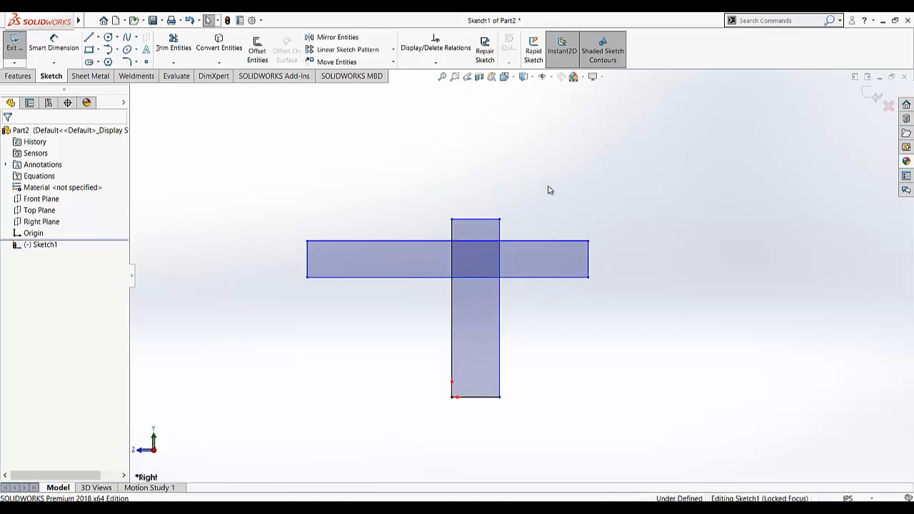
- Dimension the vertical rectangle's height between its top and bottom edges as 4 in
left_click(53, 45)
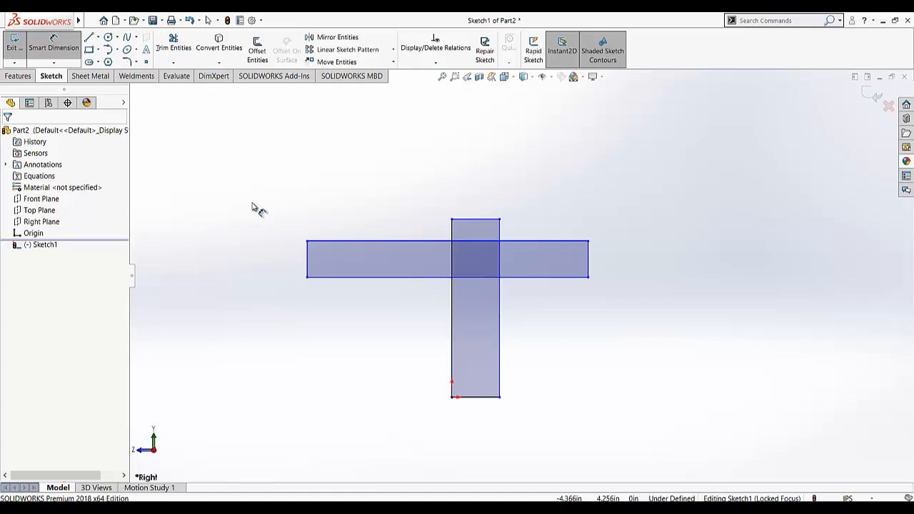
left_click(481, 221)
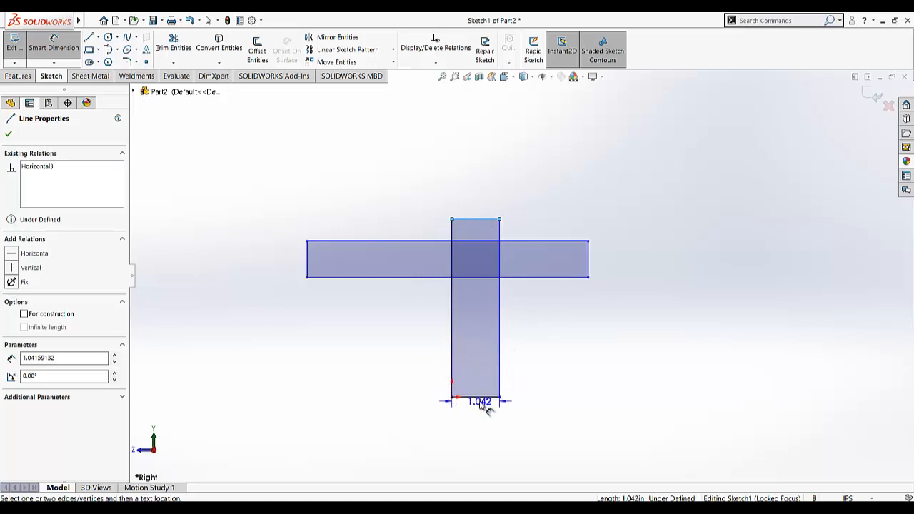
left_click(483, 398)
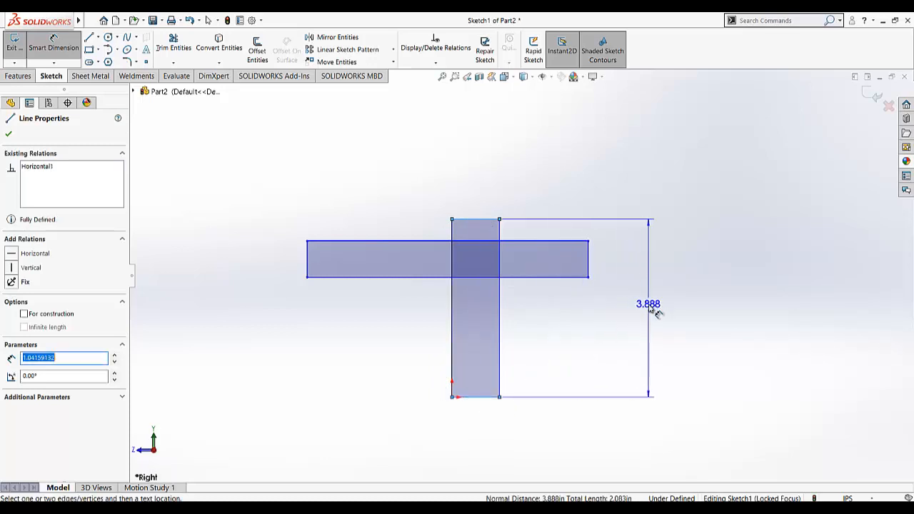
left_click(648, 305)
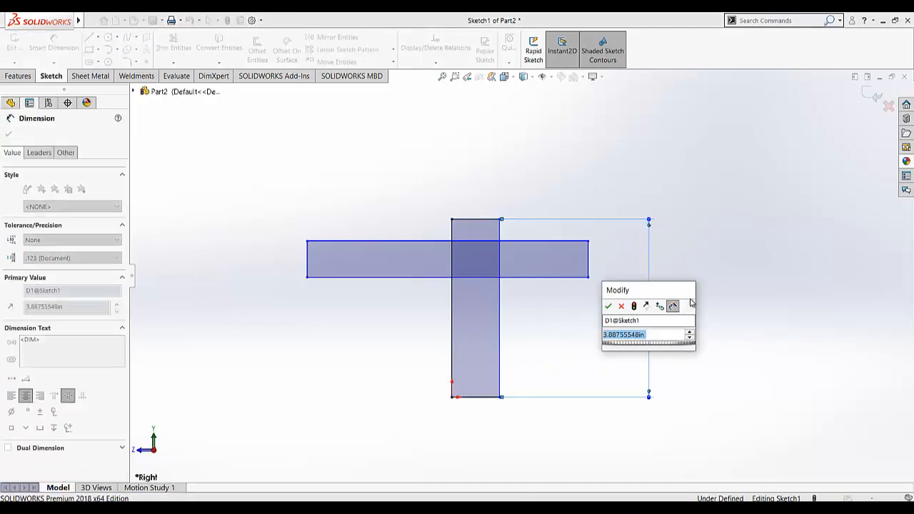
type("4")
key("Return")
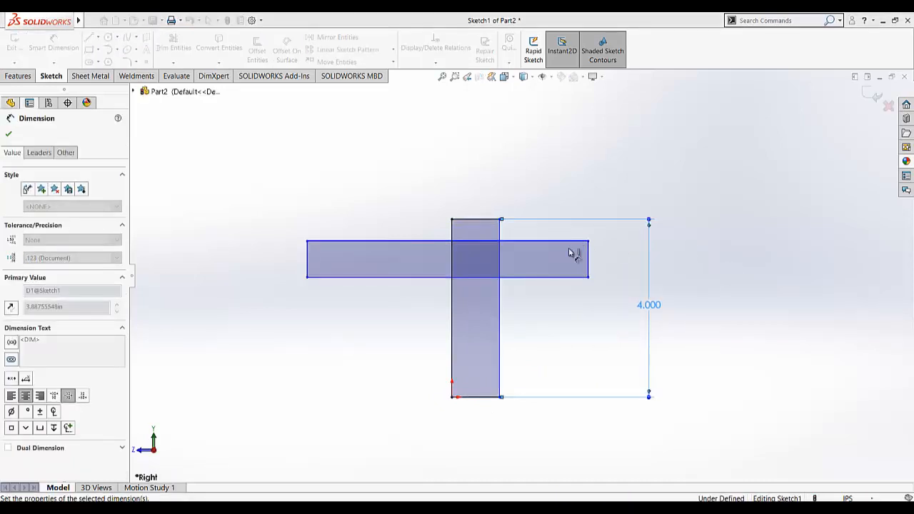
- Dimension the distance from the vertical rectangle's top edge to the horizontal rectangle's top edge as 1 in
scroll(480, 285, "down", 2)
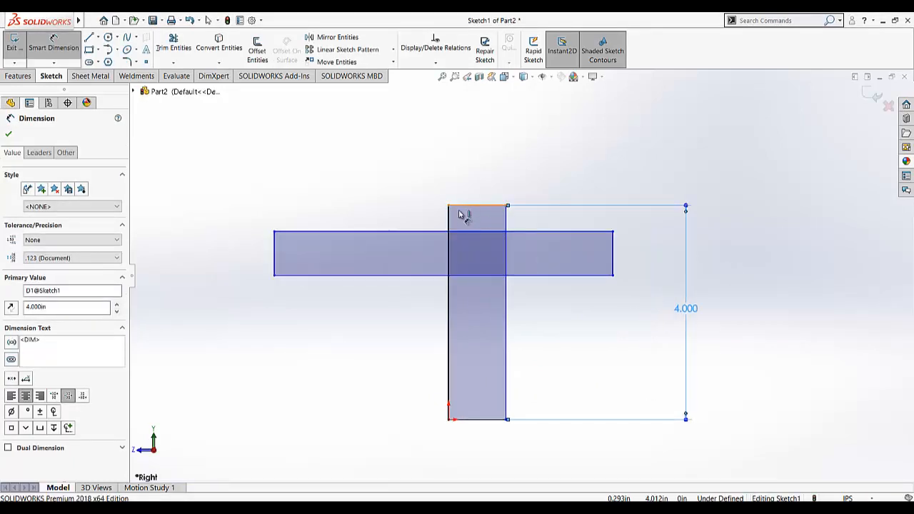
left_click(464, 208)
left_click(439, 232)
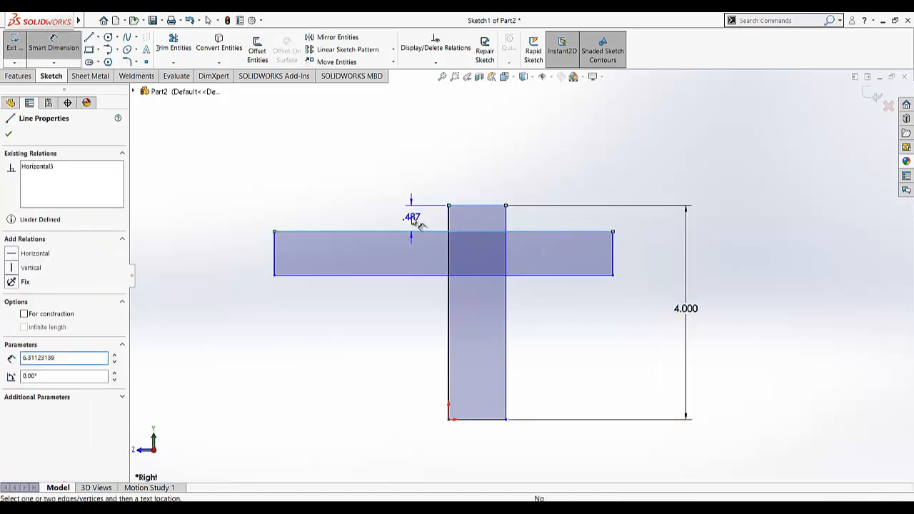
left_click(419, 221)
left_click(418, 219)
type("1")
key("Return")
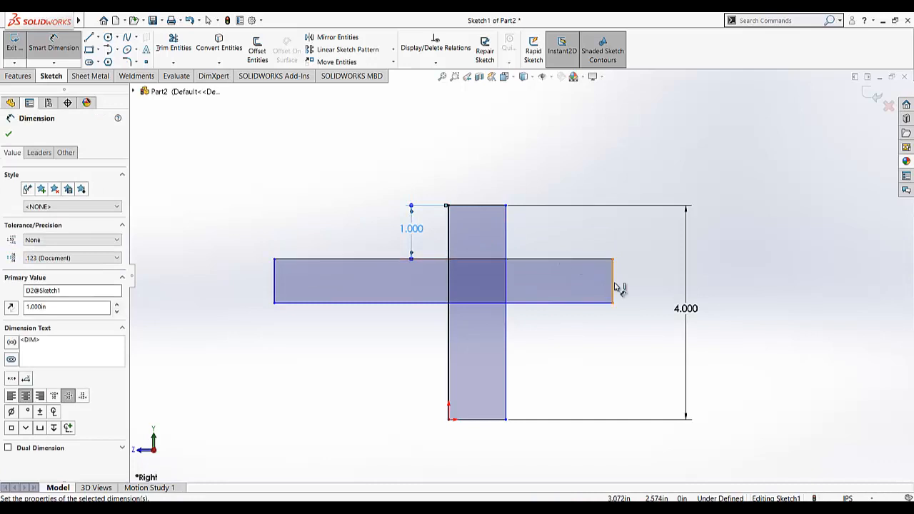
- Dimension the horizontal rectangle's thickness at its right end as .375 in
left_click(613, 285)
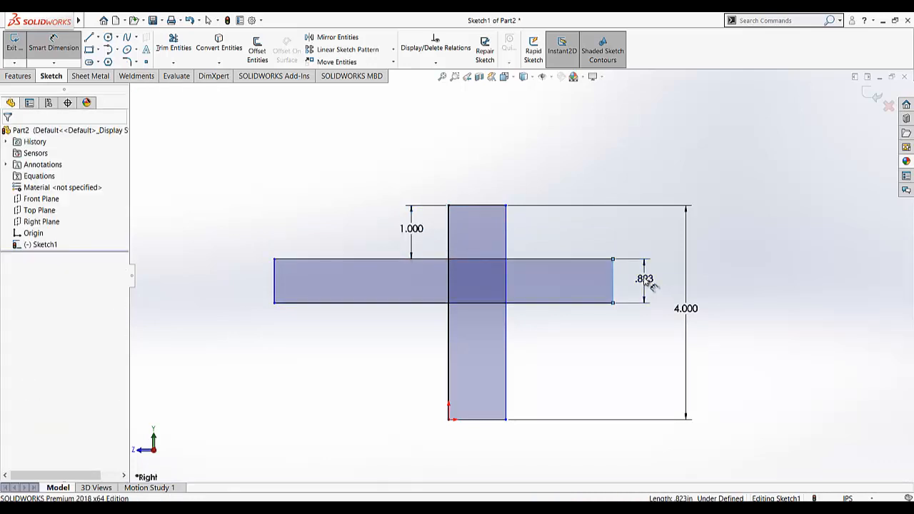
left_click(652, 284)
type(".875")
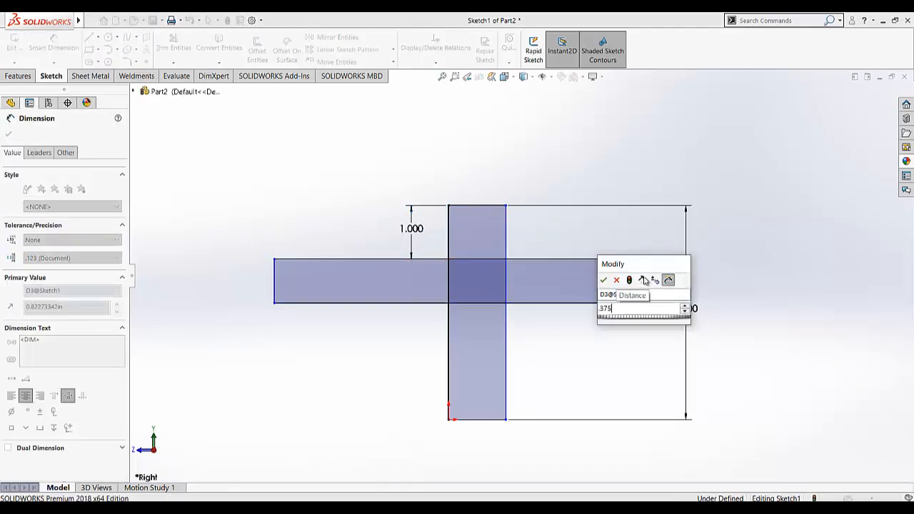
key("Return")
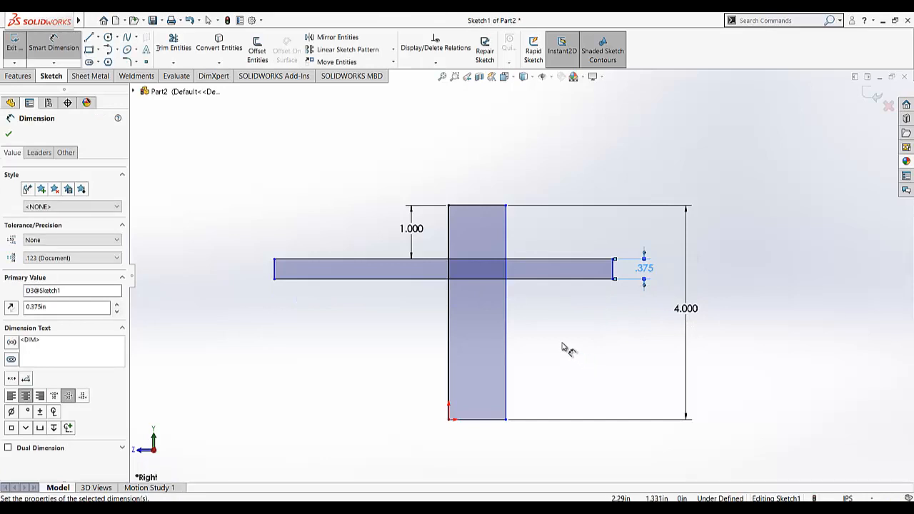
- Dimension the distance from the horizontal rectangle's left end to the vertical rectangle's left edge as 3 in
scroll(348, 282, "down", 1)
scroll(348, 282, "down", 1)
scroll(371, 361, "up", 1)
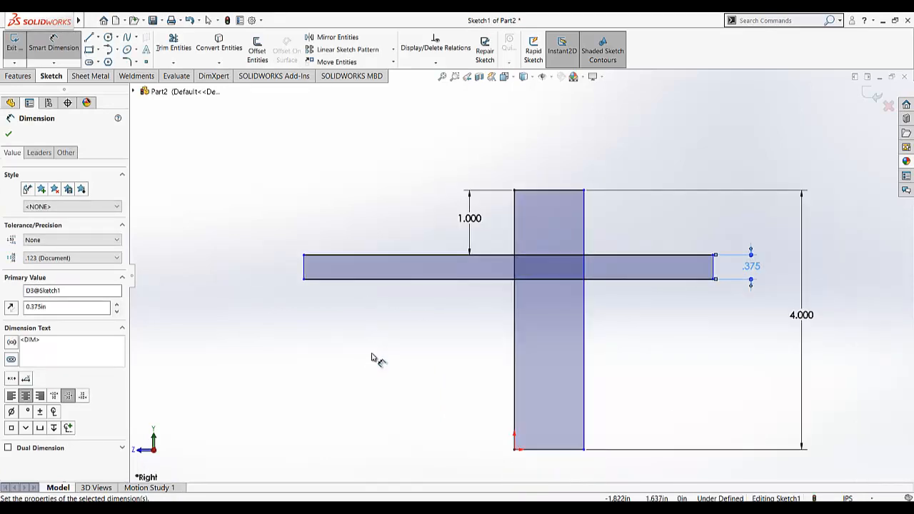
left_click(382, 279)
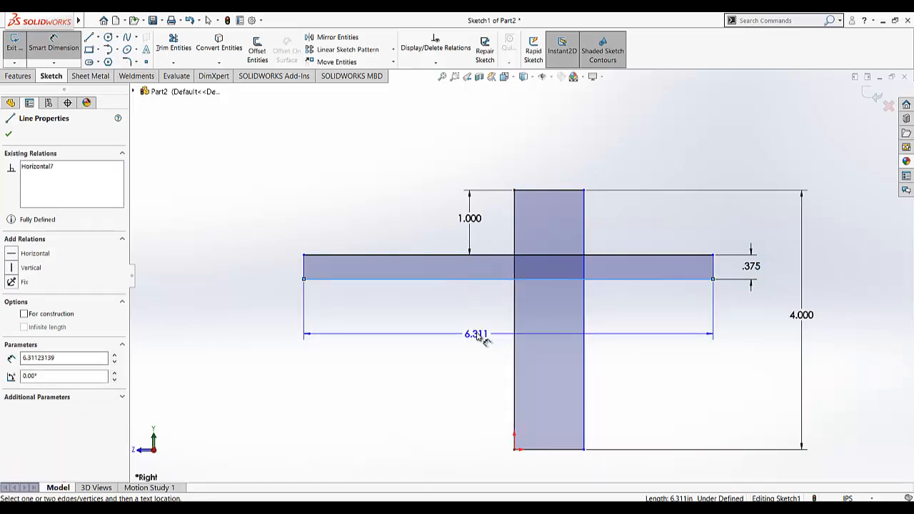
key("Escape")
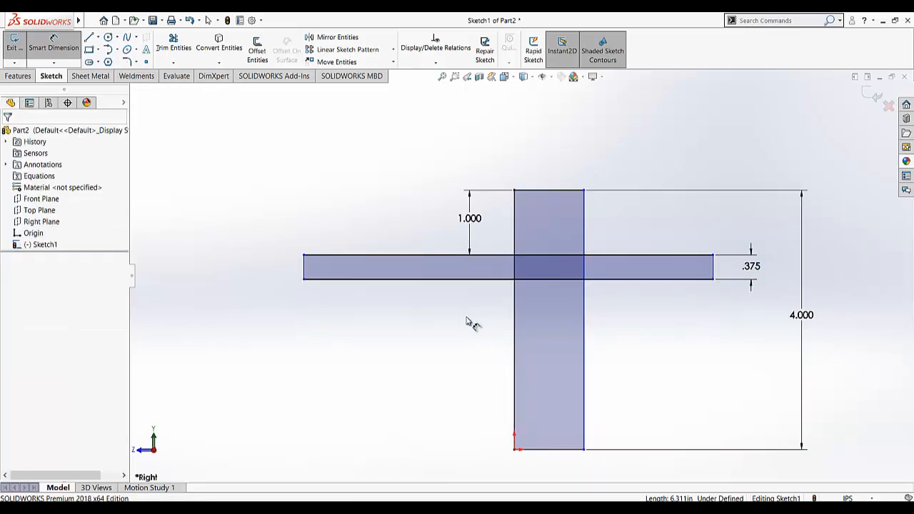
left_click(303, 268)
left_click(514, 316)
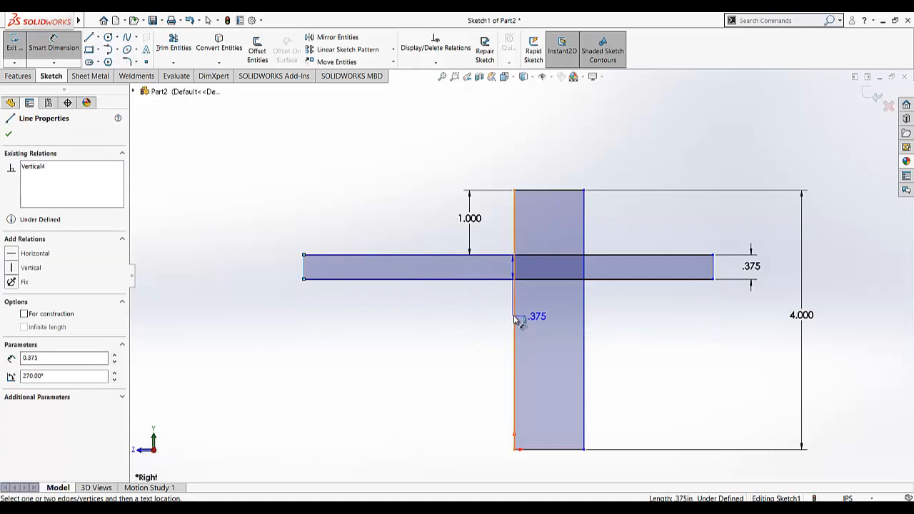
left_click(436, 316)
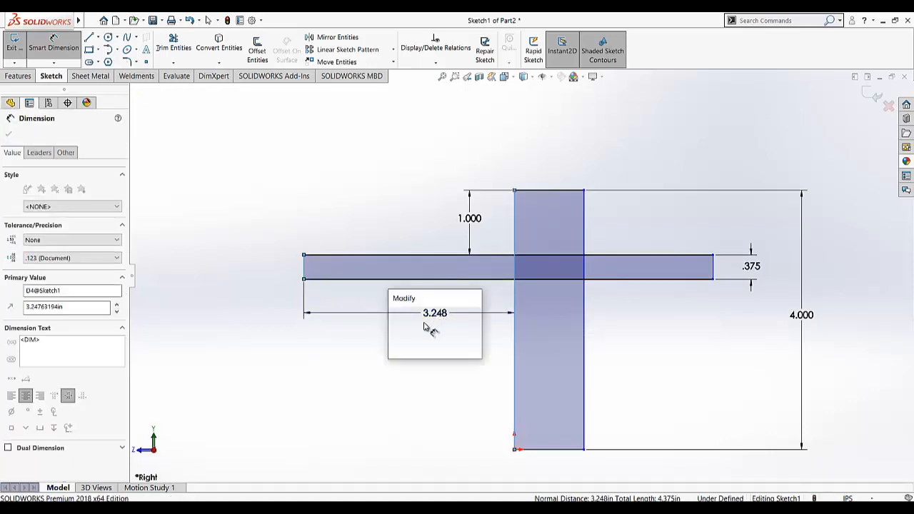
type("3")
key("Return")
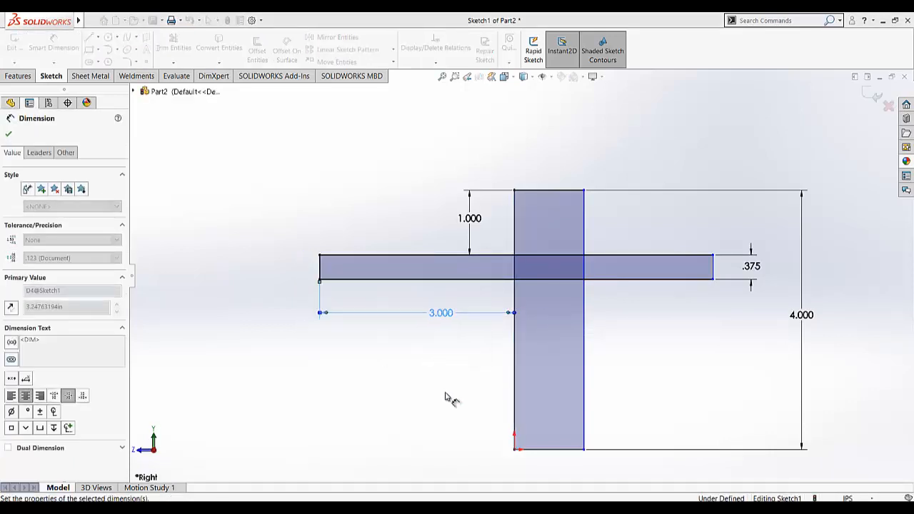
- Dimension the vertical rectangle's width along its top edge as .755 in
left_click(545, 192)
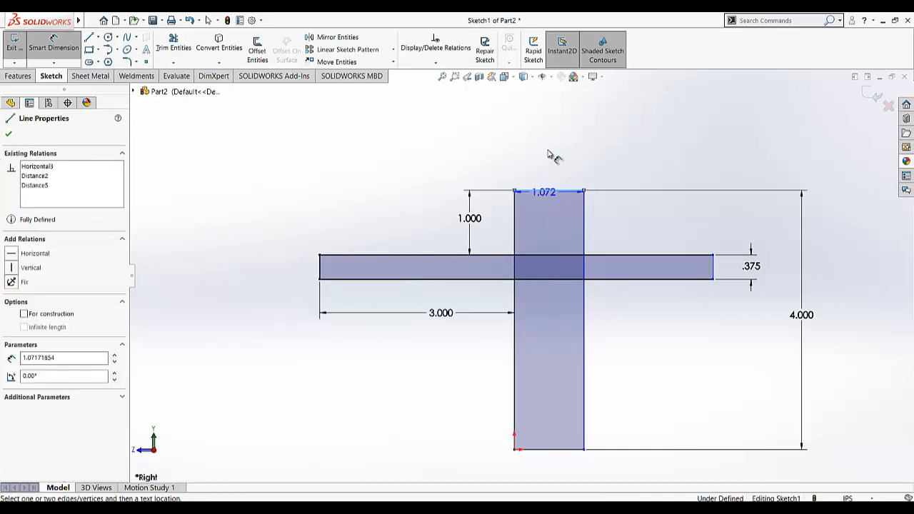
left_click(551, 154)
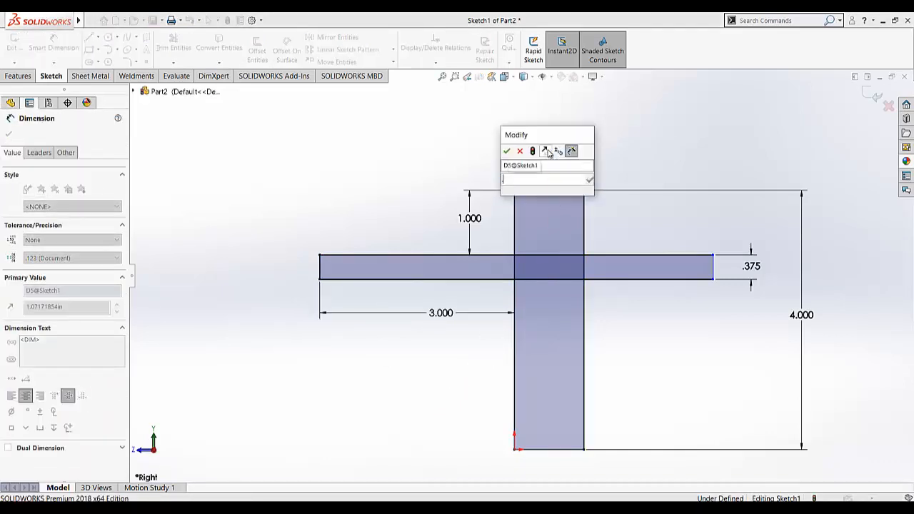
type(".755")
key("Return")
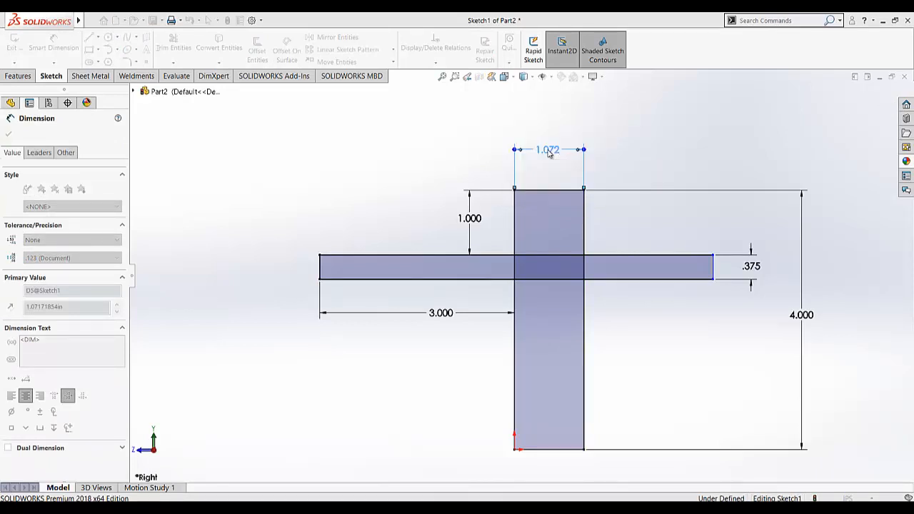
left_click(424, 182)
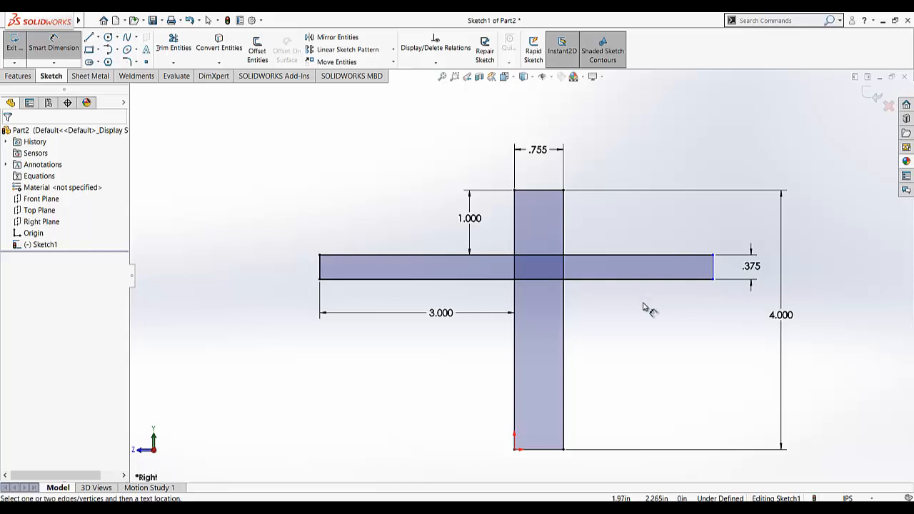
- Dimension the distance from the vertical rectangle's right edge to the horizontal rectangle's right end as .875 in and center the dimension text
left_click(713, 271)
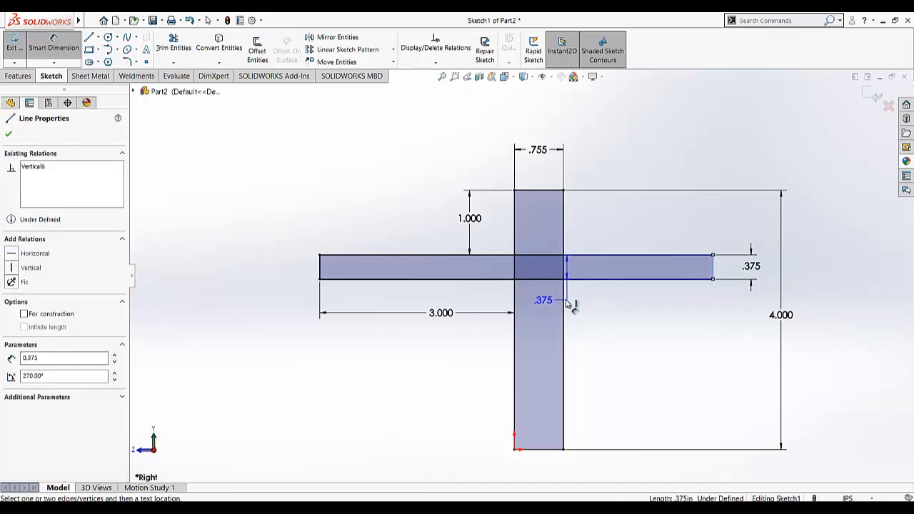
left_click(565, 307)
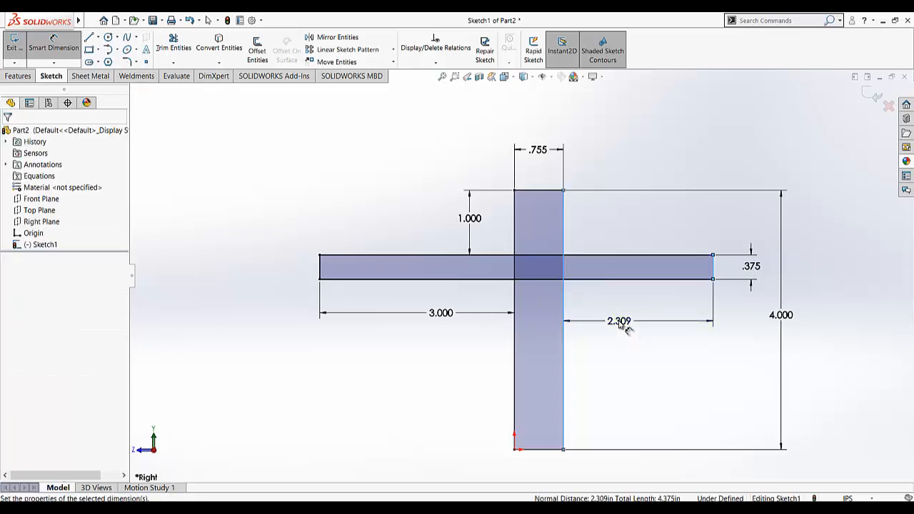
left_click(625, 327)
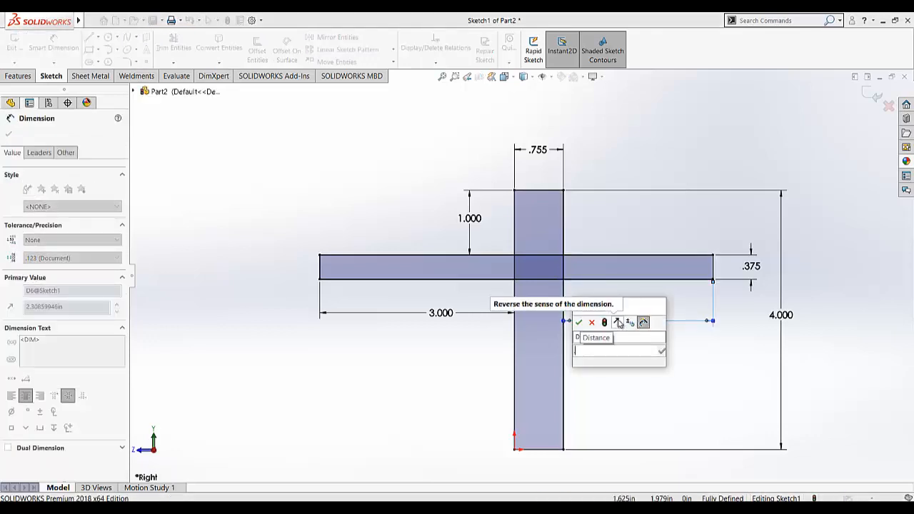
type(".875")
key("Return")
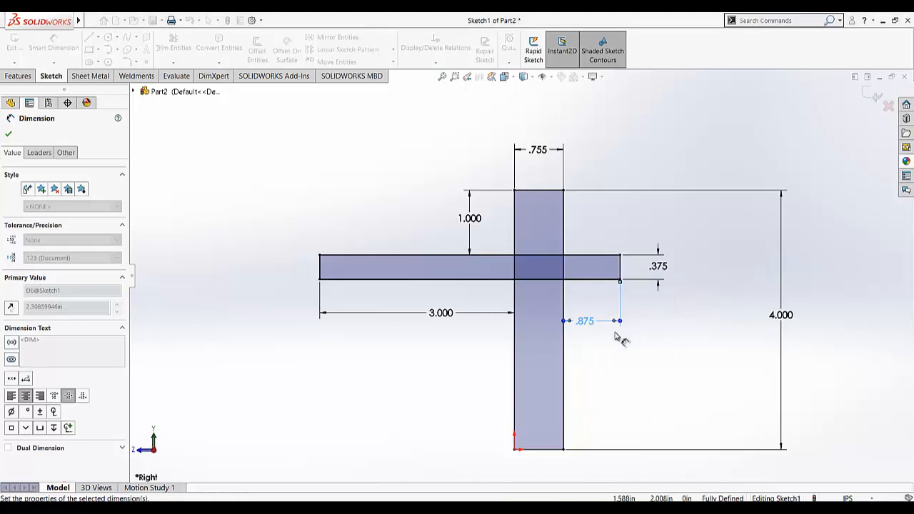
left_click(632, 371)
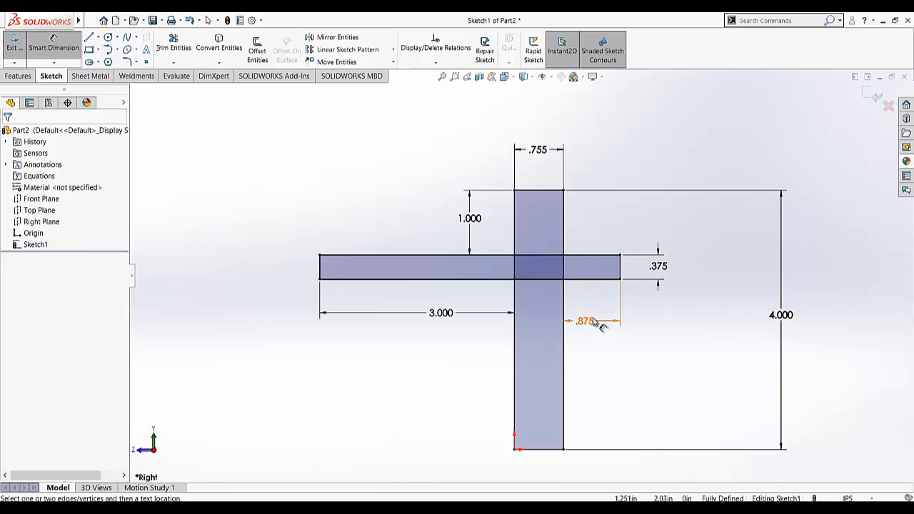
left_click_drag(598, 321, 601, 325)
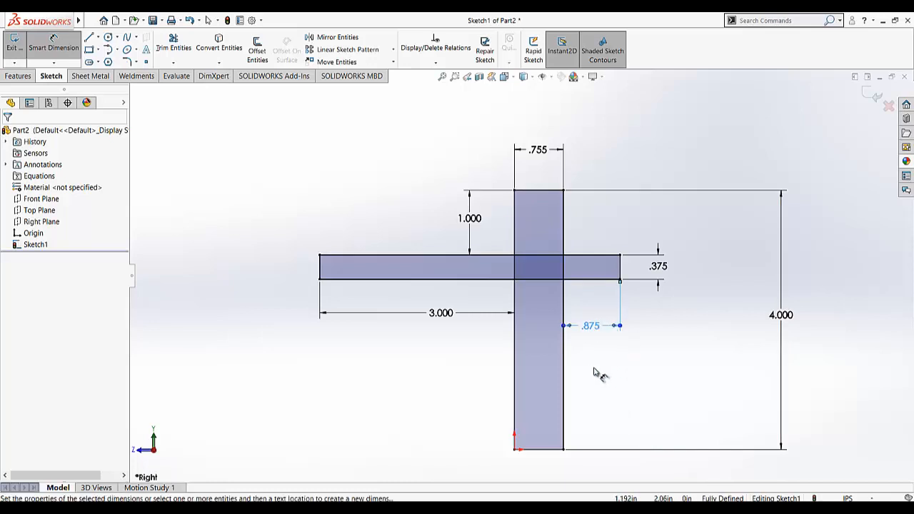
left_click(589, 366)
left_click(53, 43)
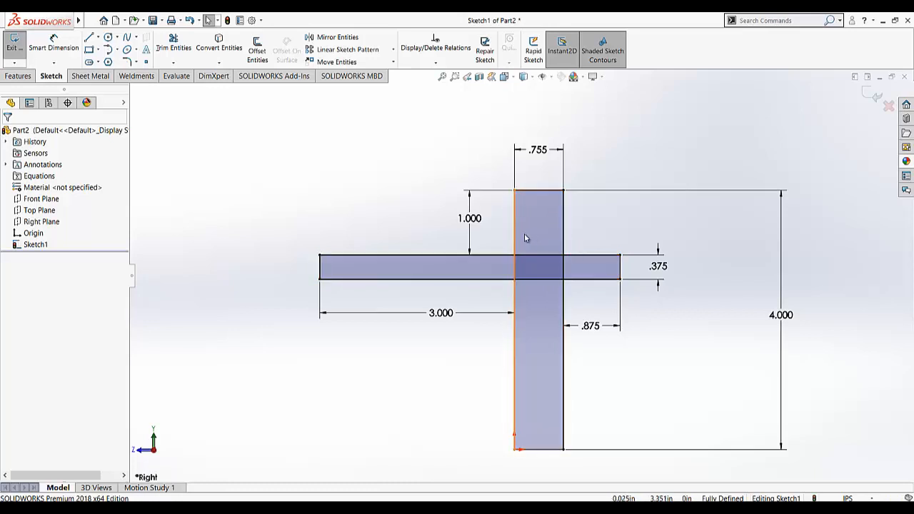
- Trim away the four inner line segments where the two rectangles overlap, using Trim to closest, and exit the sketch
left_click(174, 63)
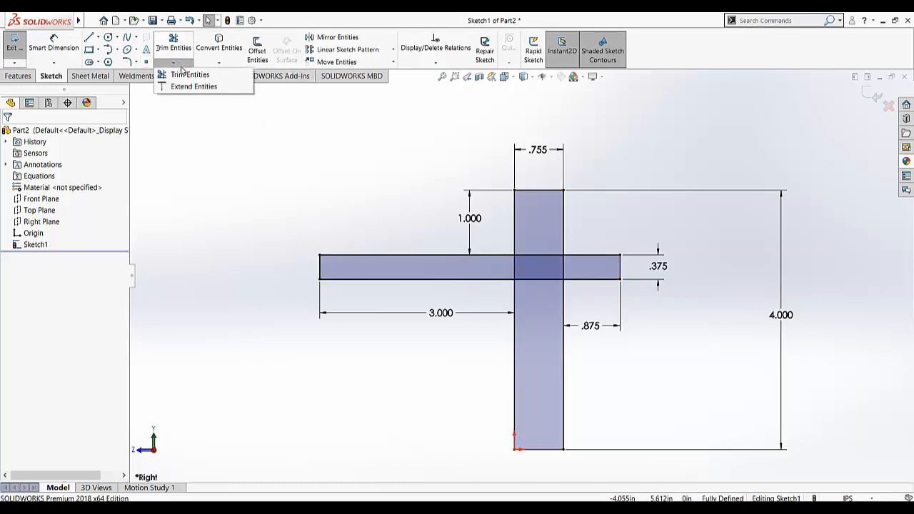
left_click(187, 70)
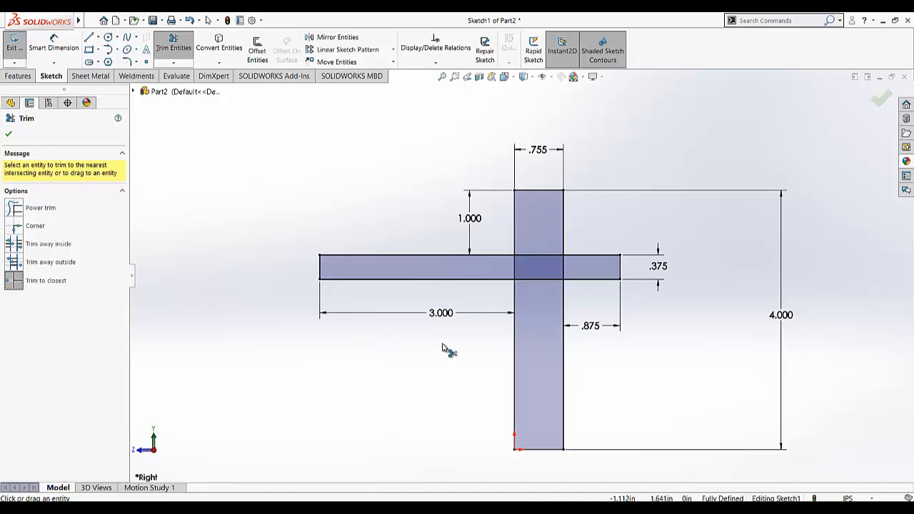
left_click(537, 254)
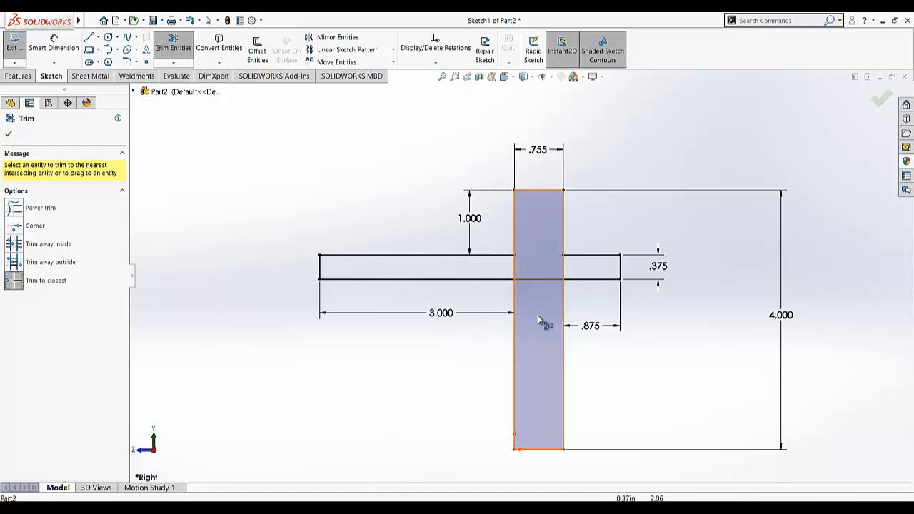
left_click(531, 280)
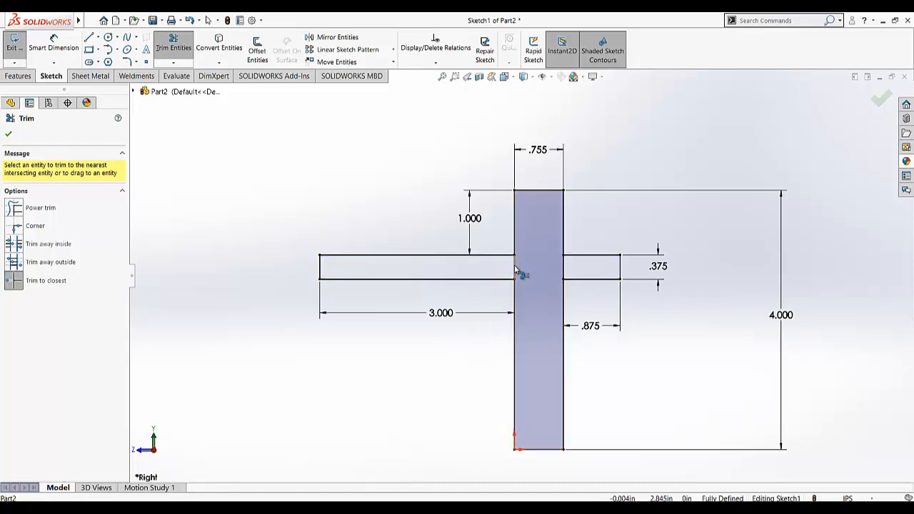
left_click(515, 268)
left_click(564, 268)
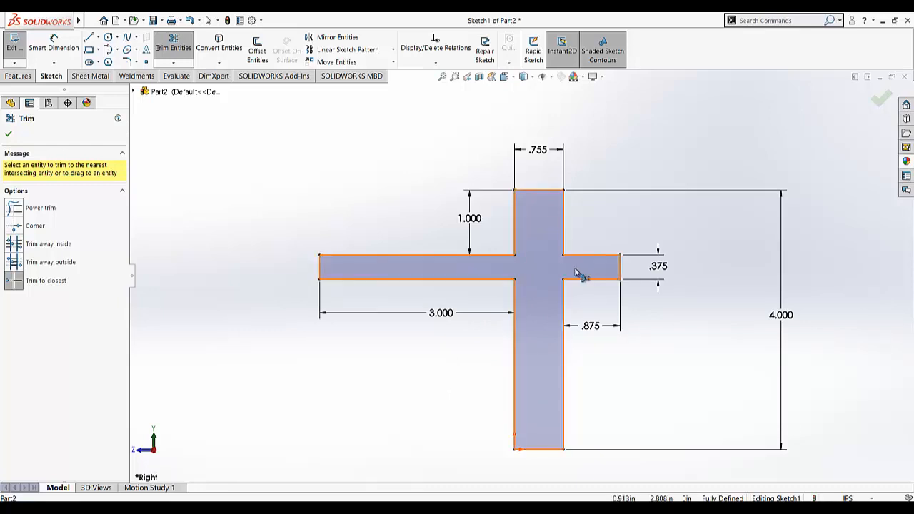
left_click(8, 133)
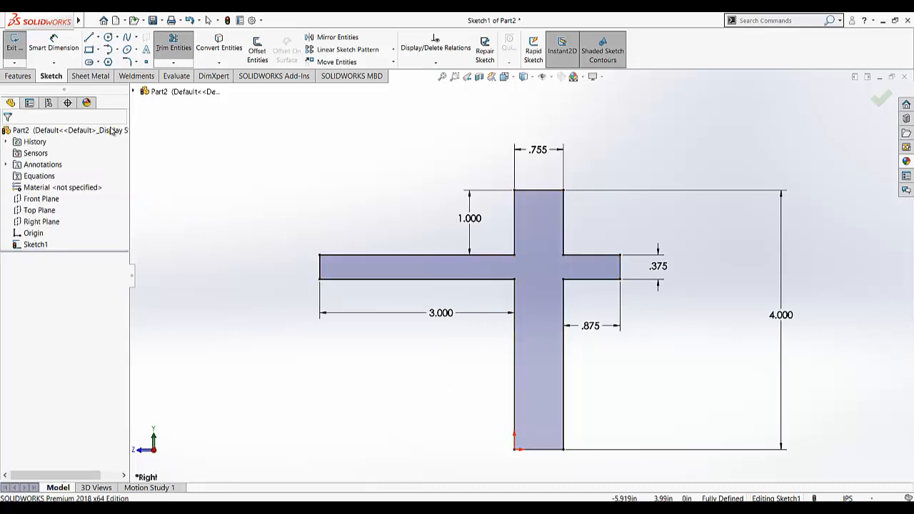
left_click(14, 45)
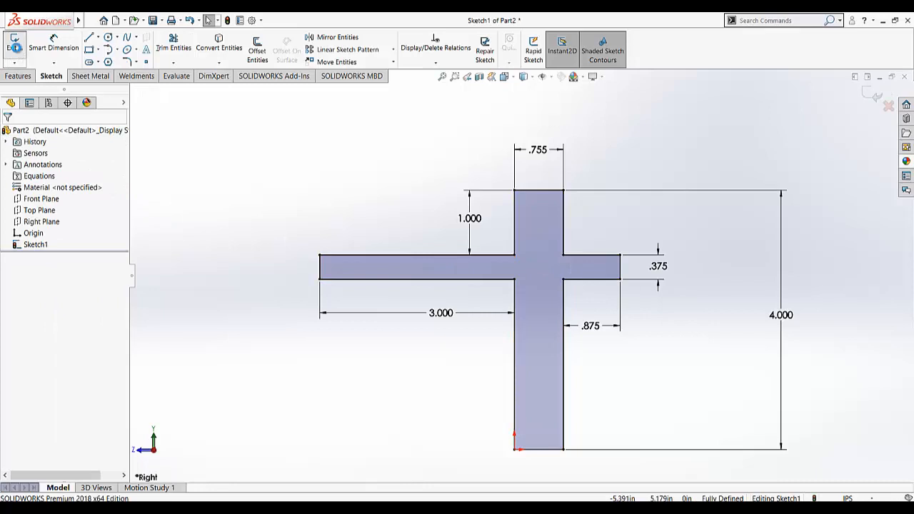
- Extrude the cross-shaped profile as a blind boss with a depth of 4 in
left_click(503, 77)
left_click(559, 104)
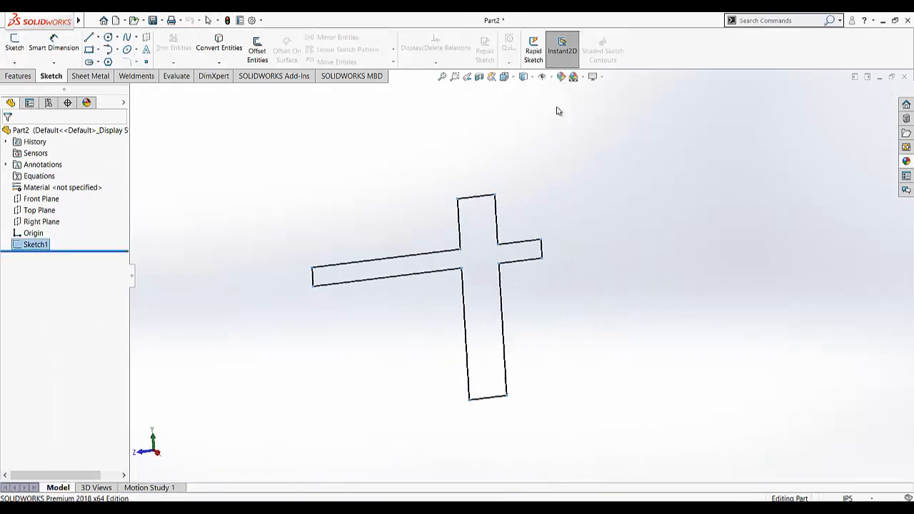
left_click(18, 76)
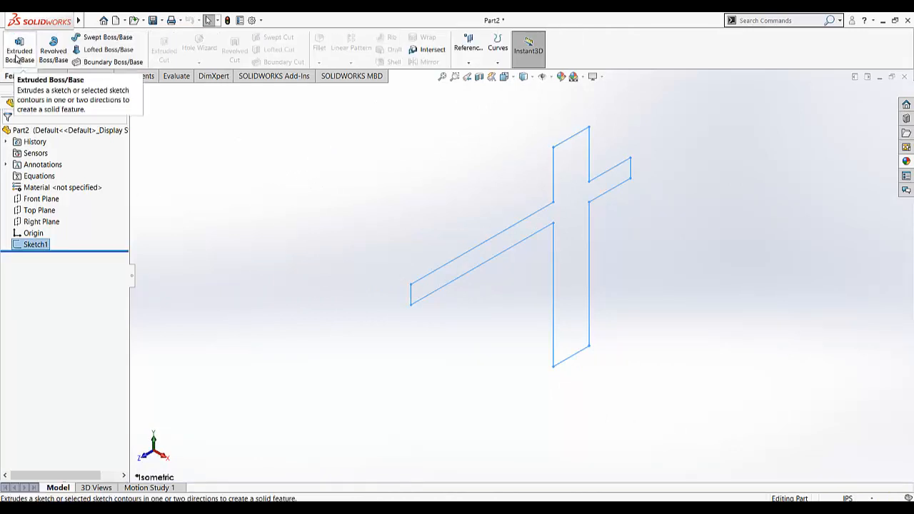
left_click(17, 51)
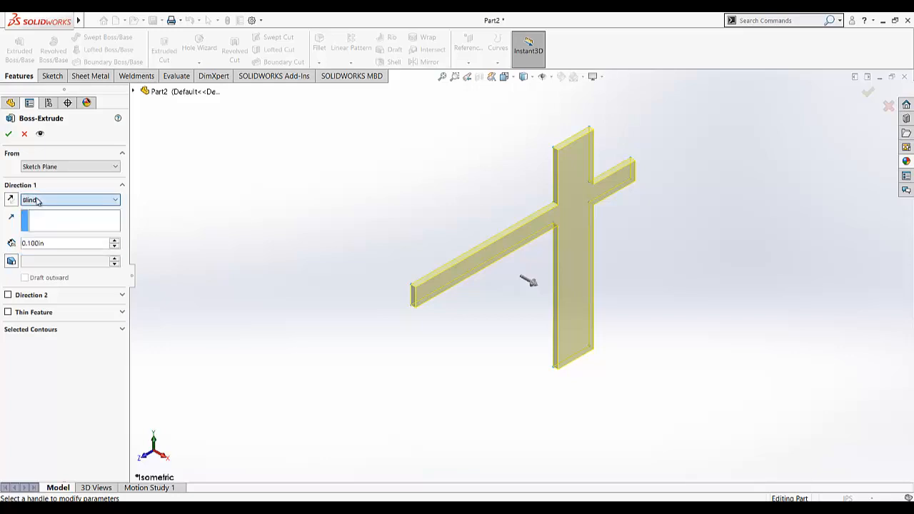
left_click(31, 243)
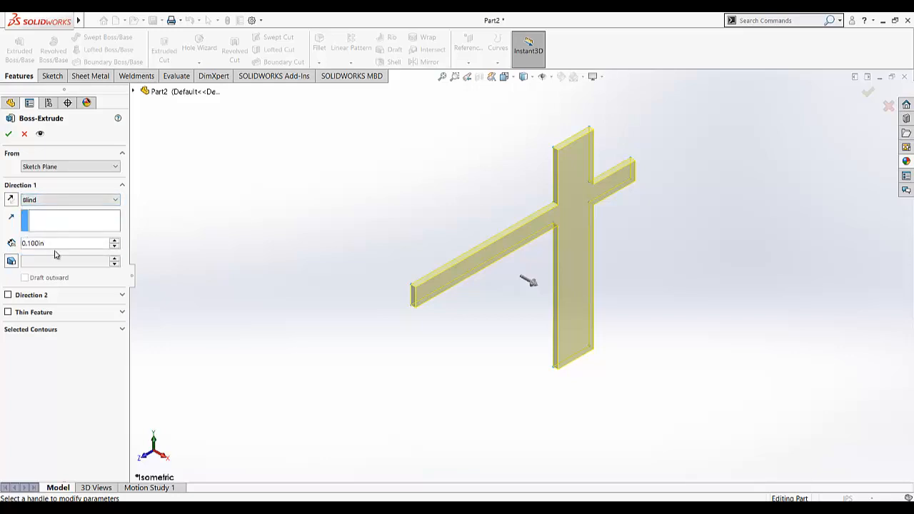
left_click_drag(49, 244, 13, 243)
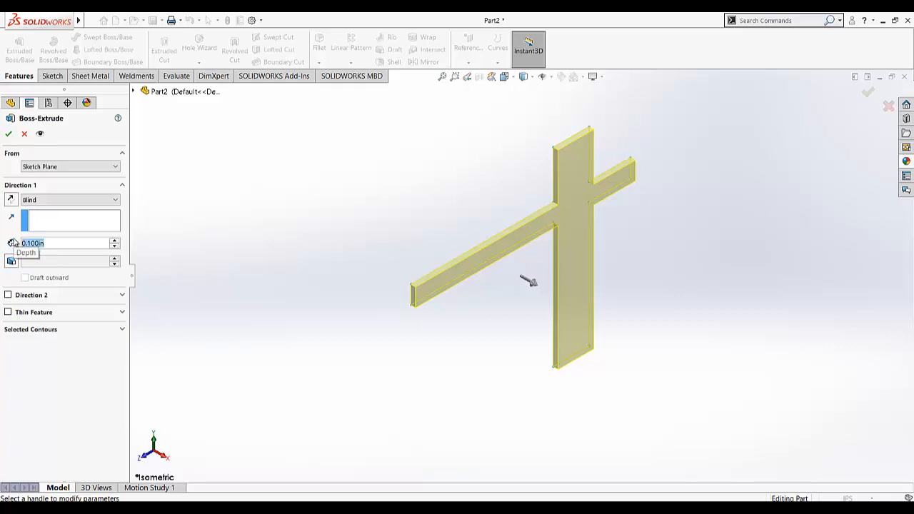
type("4")
key("Return")
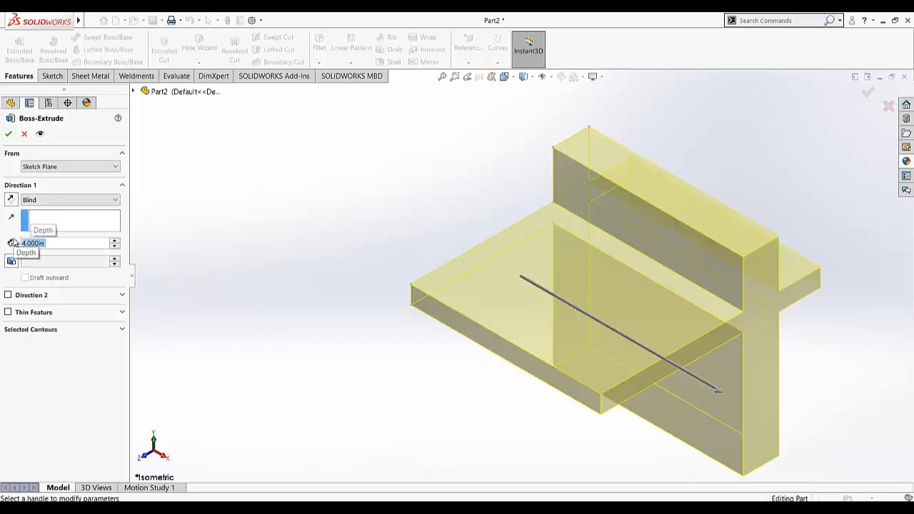
left_click(9, 133)
left_click(300, 250)
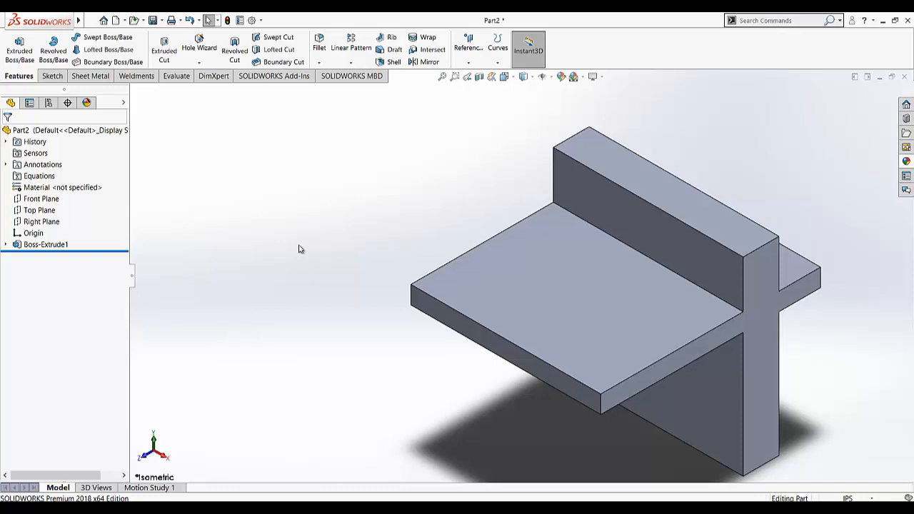
- Start a sketch on the top face of the wider horizontal plate and view it normal to the sketch plane
left_click(485, 275)
left_click(312, 236)
left_click(52, 75)
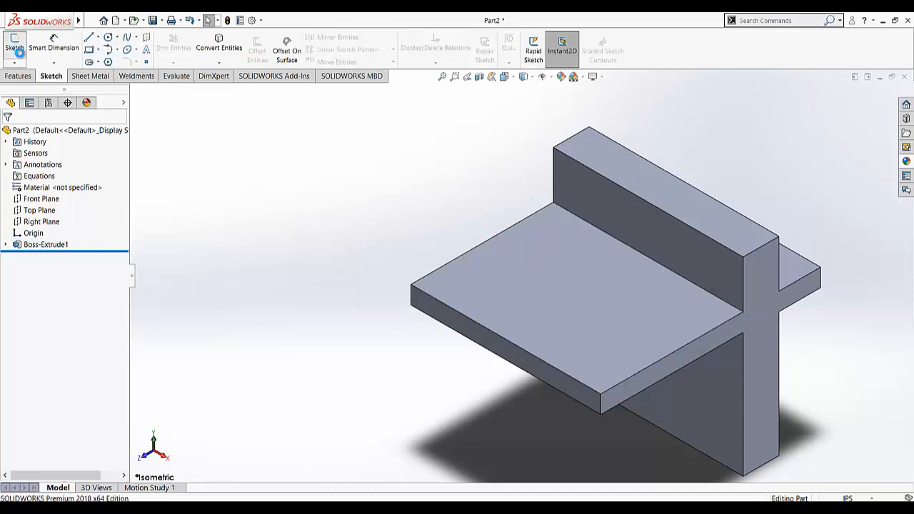
left_click(14, 44)
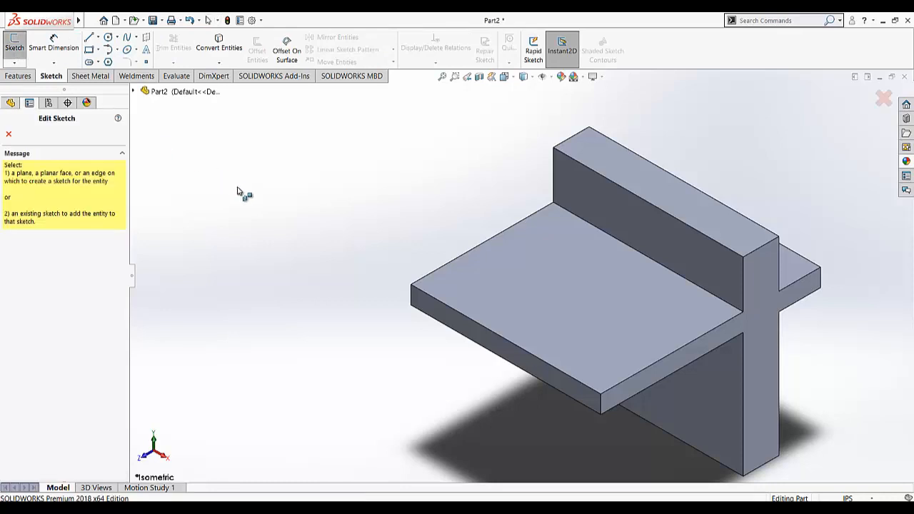
left_click(561, 290)
left_click(506, 79)
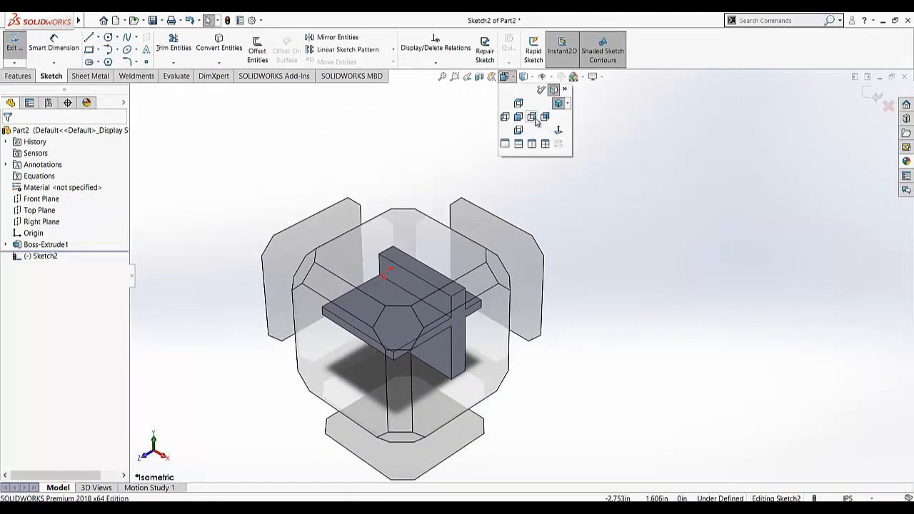
left_click(557, 128)
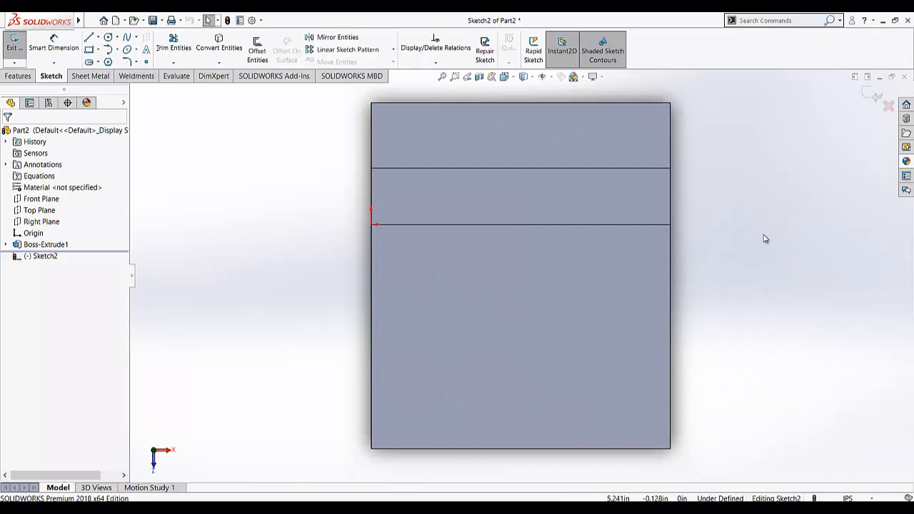
- Switch to the isometric view and return to the view normal to the sketch plane
left_click(505, 77)
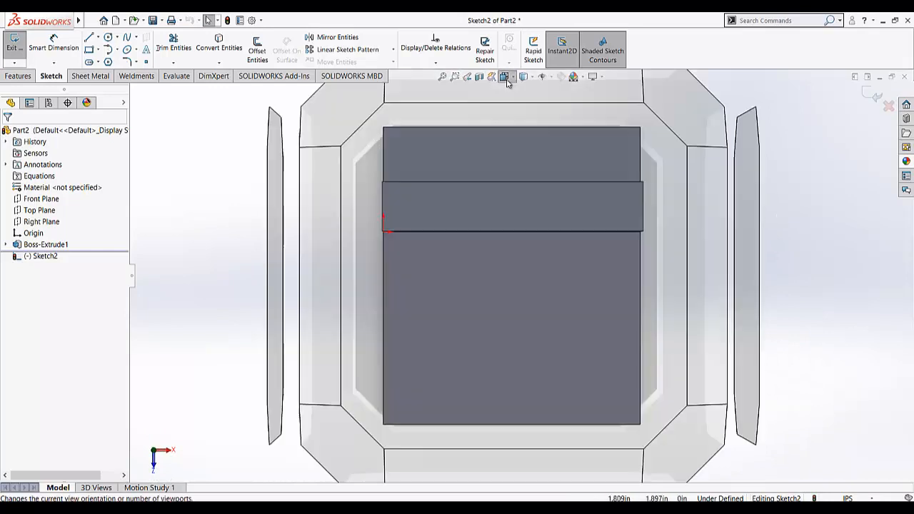
left_click(562, 104)
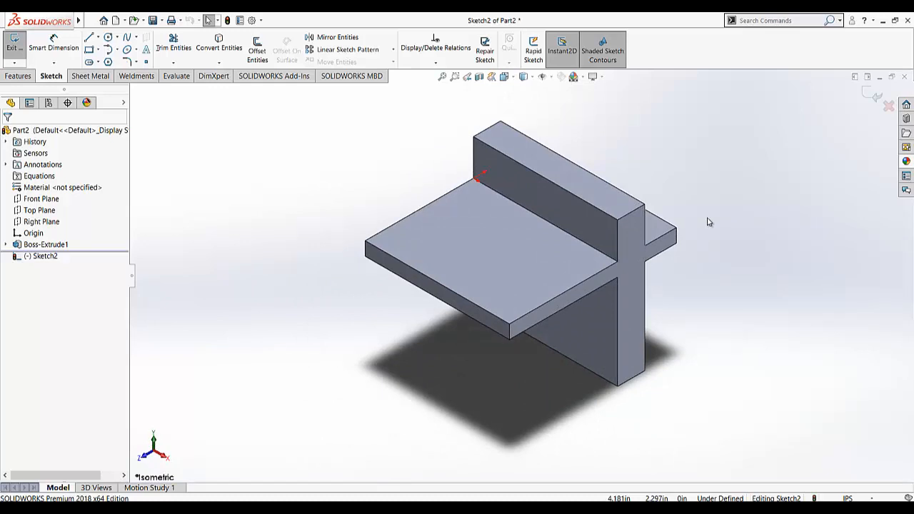
key("space")
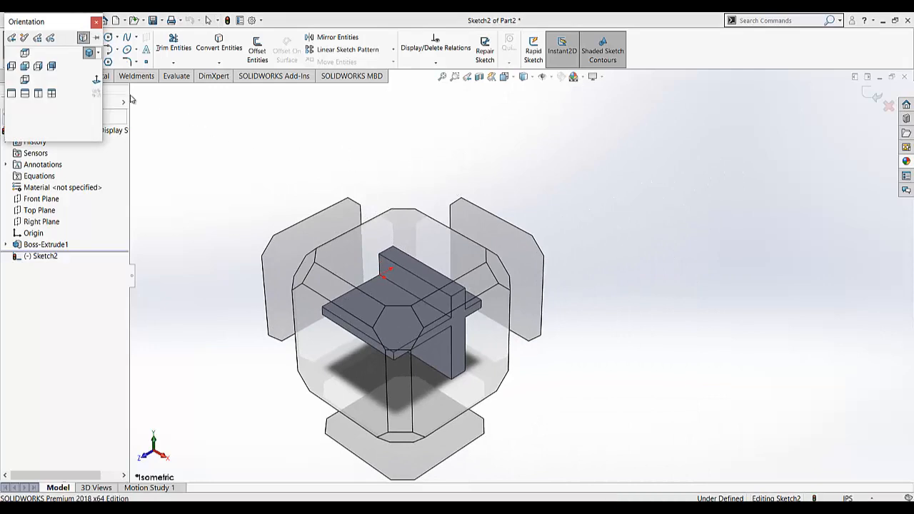
left_click(96, 80)
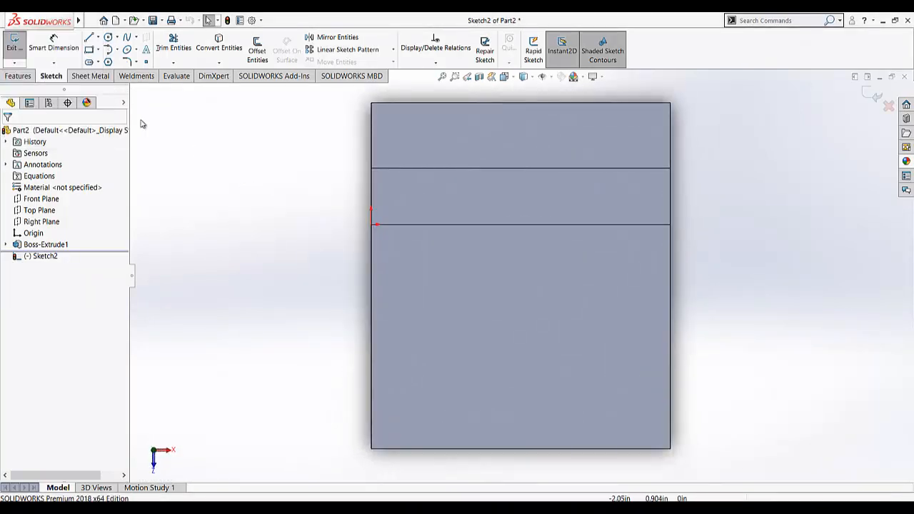
- Sketch a center circle with a radius of about .352 in near the front left corner of the wider plate's top face
left_click(108, 39)
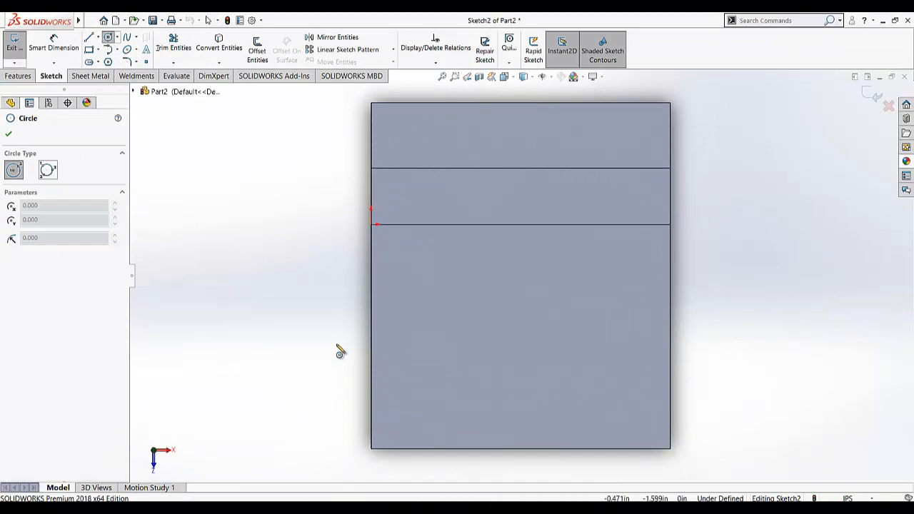
left_click(429, 404)
left_click(444, 413)
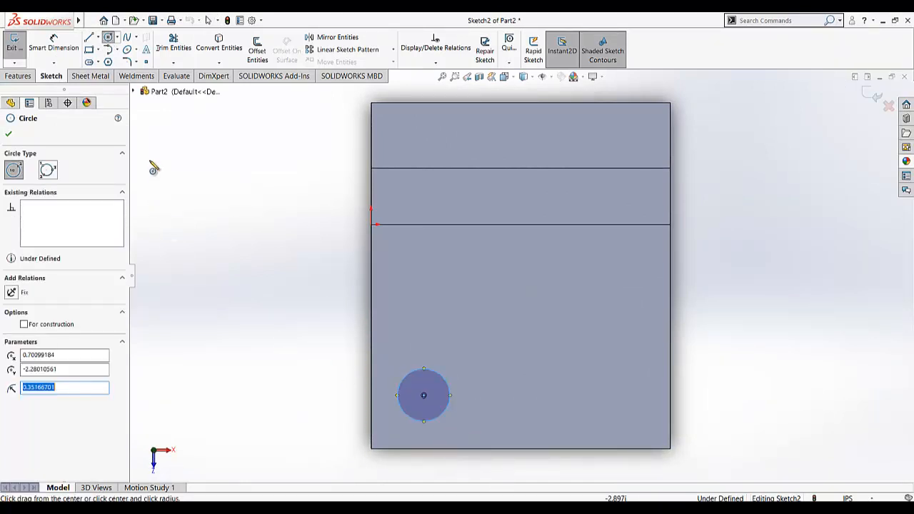
- Dimension the circle on the wider plate's top face with a diameter of .375 in
left_click(53, 44)
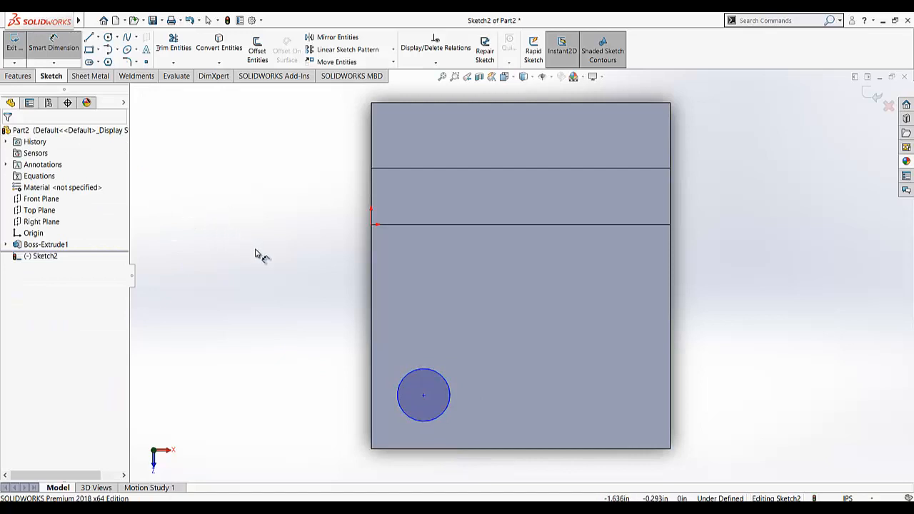
left_click(430, 373)
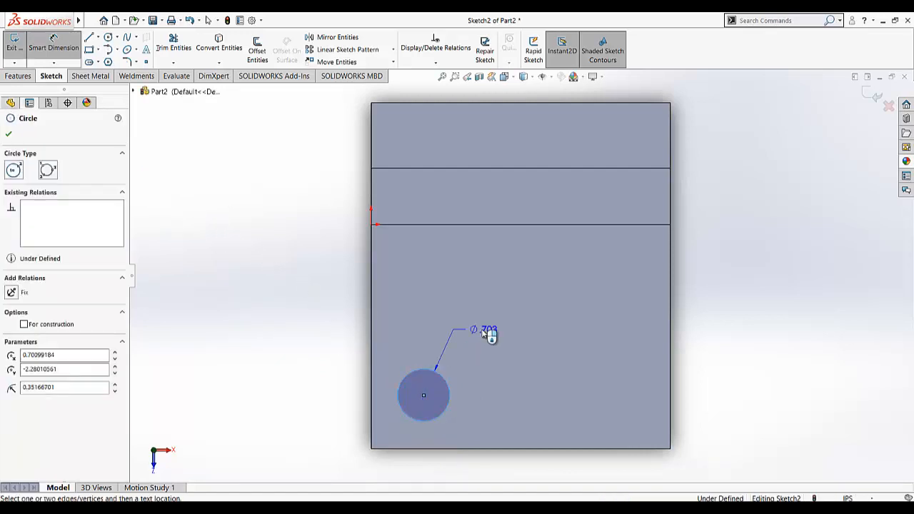
left_click(488, 332)
left_click(481, 332)
type("0.75")
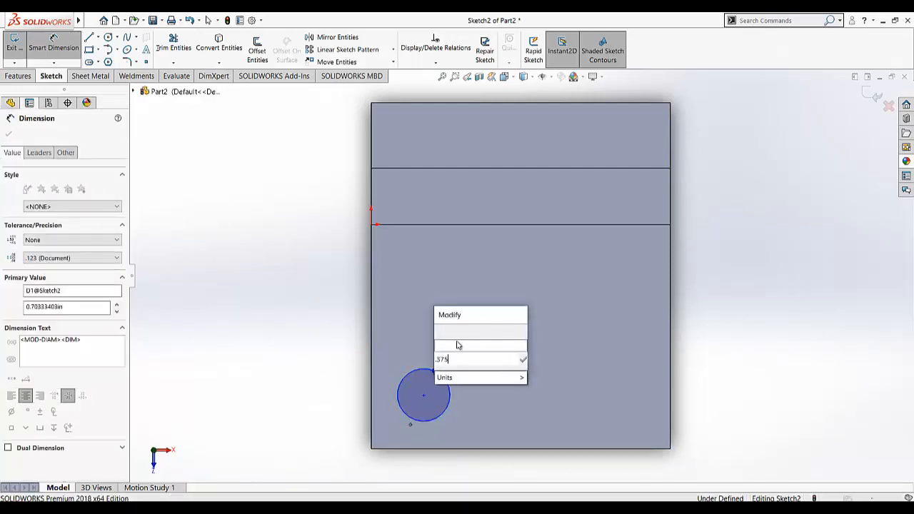
key("Return")
- Dimension the circle's center 0.5 in from the plate's left side edge
left_click(423, 394)
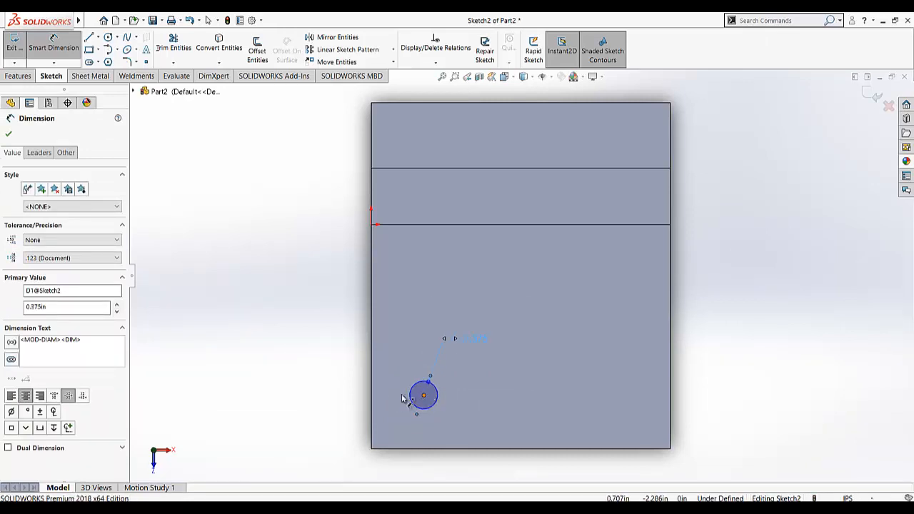
left_click(372, 391)
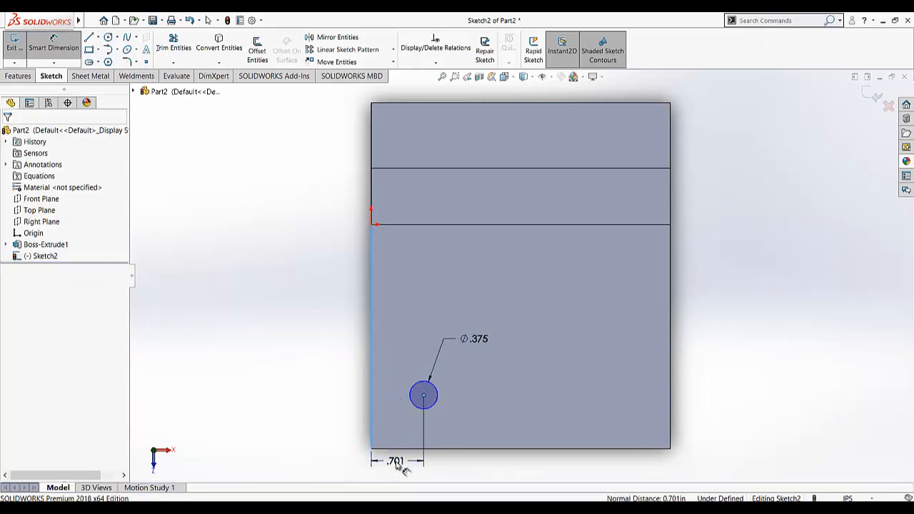
left_click(396, 460)
type("0.5")
key("Return")
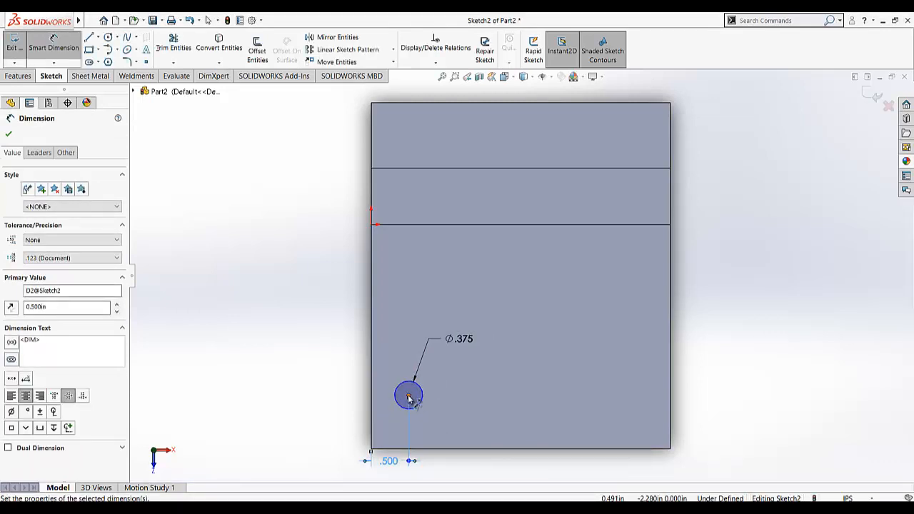
- Dimension the circle's center .5 in from the plate's front edge and finish dimensioning
left_click(408, 396)
left_click(438, 449)
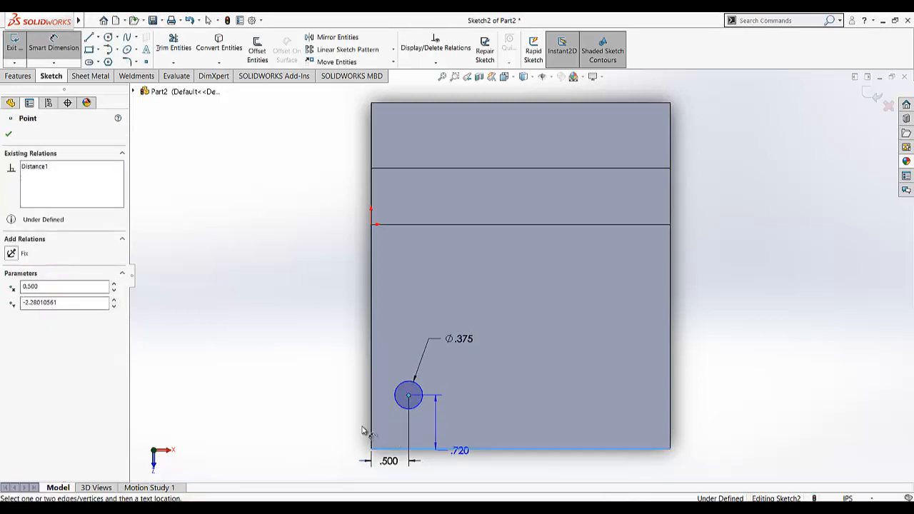
left_click(341, 421)
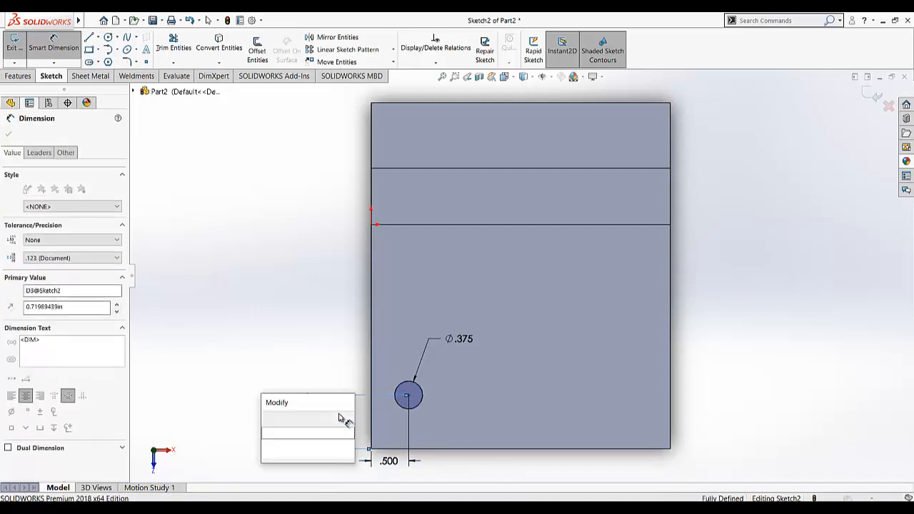
type(".5")
key("Return")
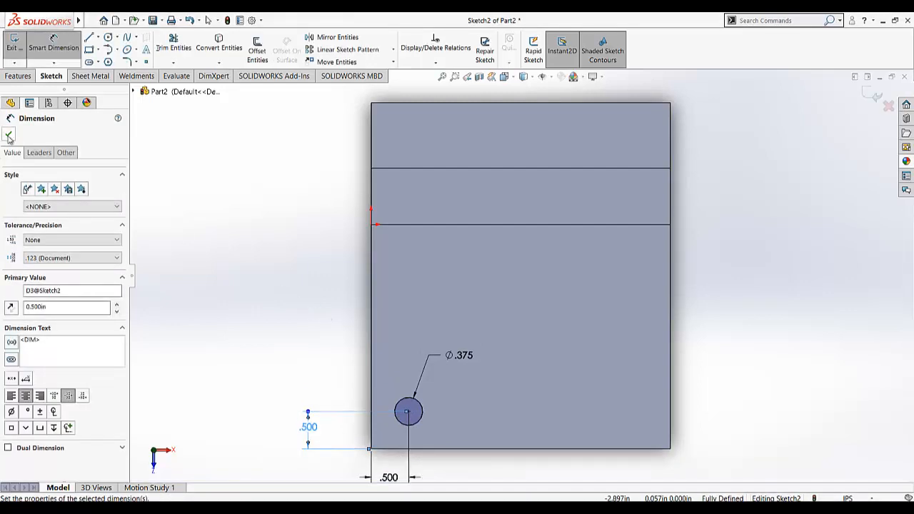
left_click(8, 135)
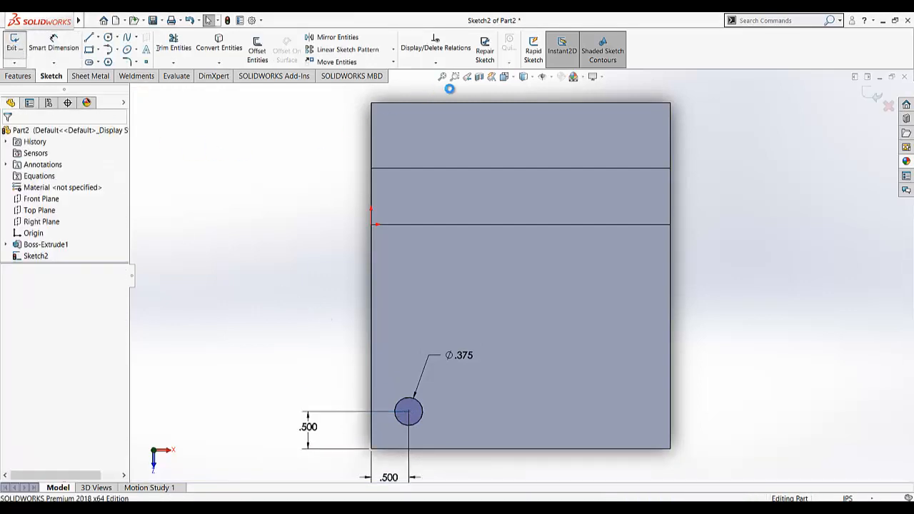
- Switch to the isometric view and cut the circle sketch through the plate with an Extruded Cut set to Through All
left_click(504, 77)
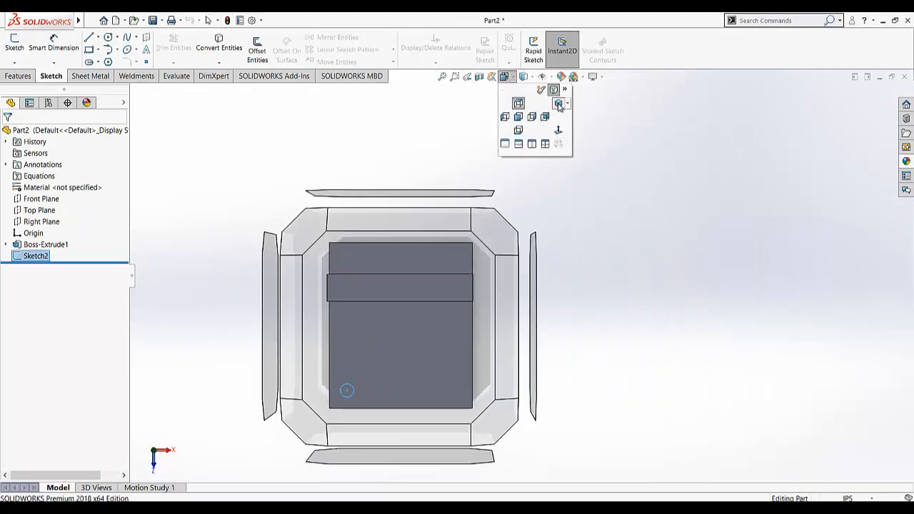
left_click(558, 104)
left_click(30, 75)
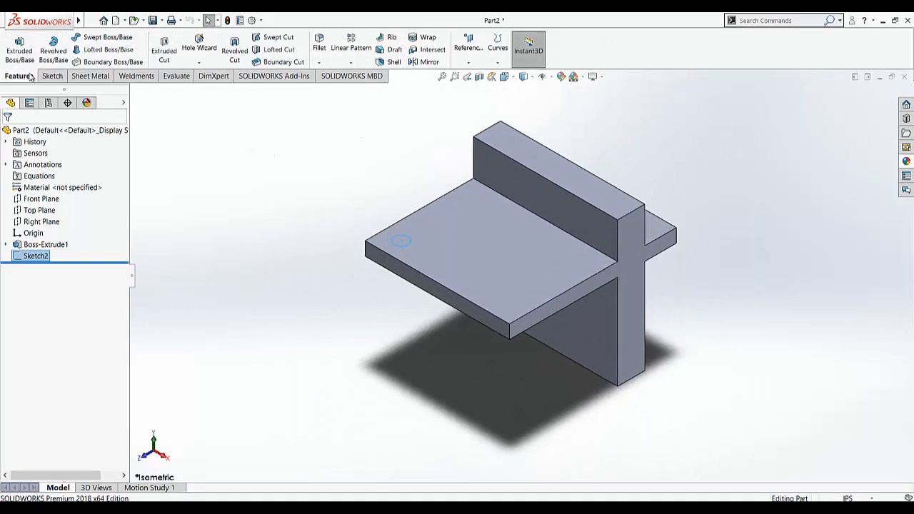
left_click(164, 59)
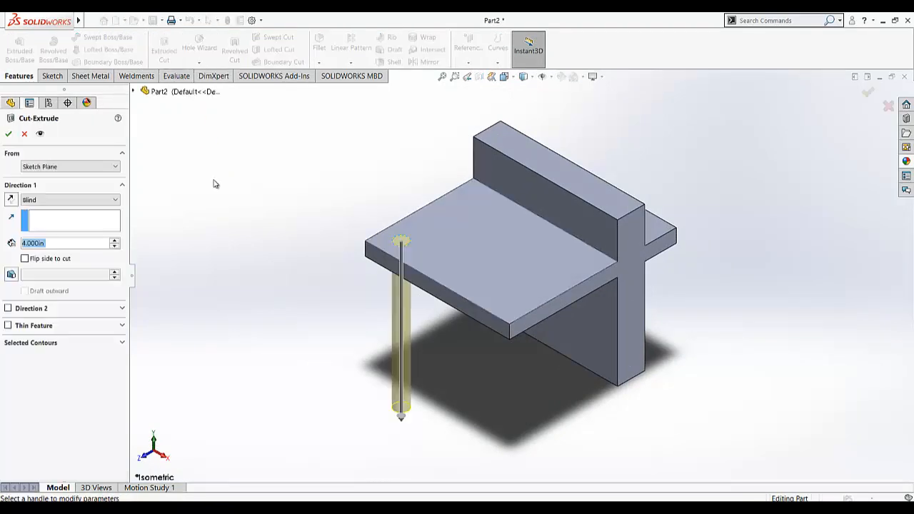
left_click(62, 200)
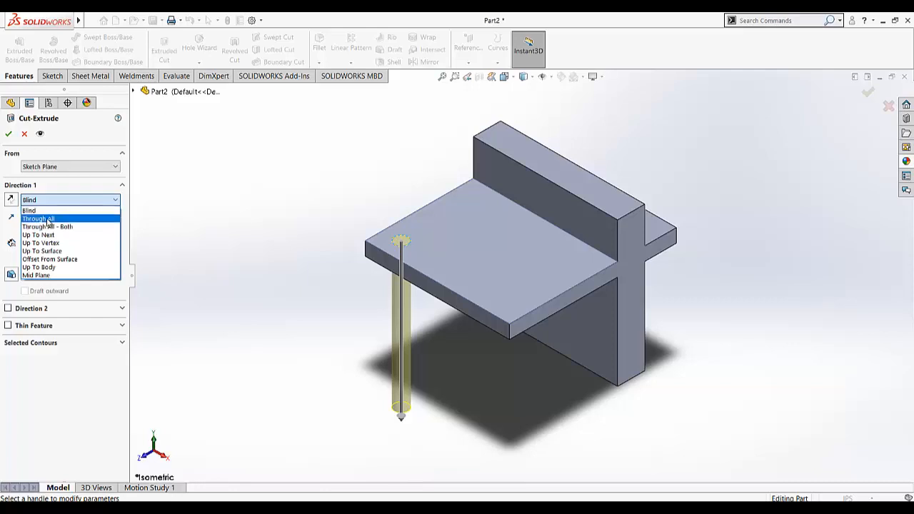
left_click(49, 218)
left_click(9, 135)
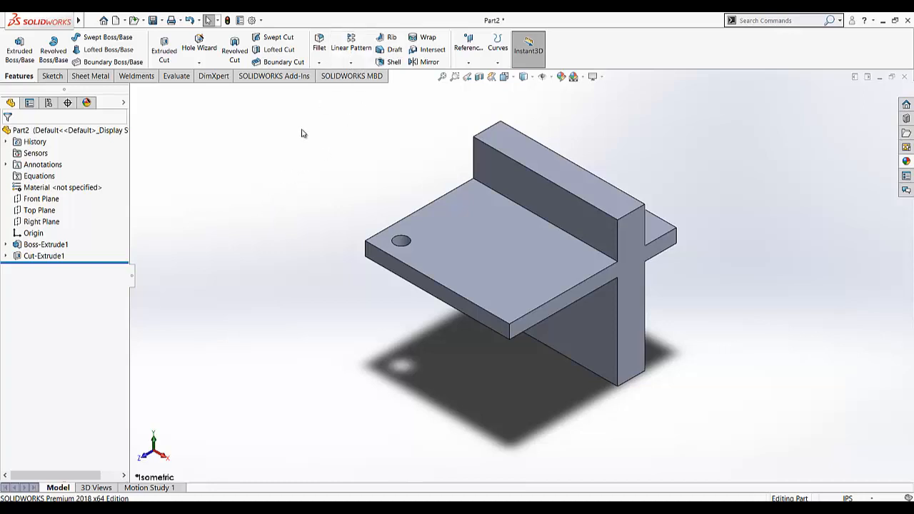
- Start a linear pattern along the wider plate's long front edge with 1 in spacing and 4 instances in Direction 1
left_click(351, 50)
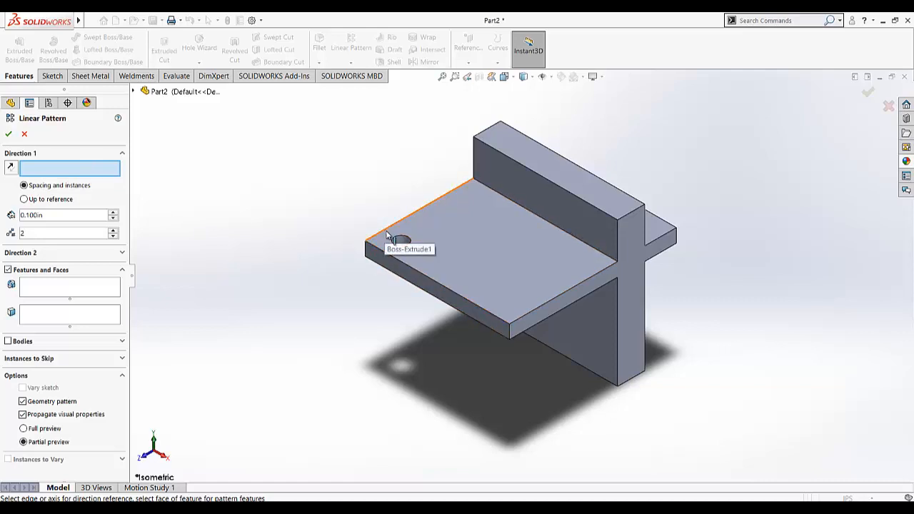
left_click(424, 274)
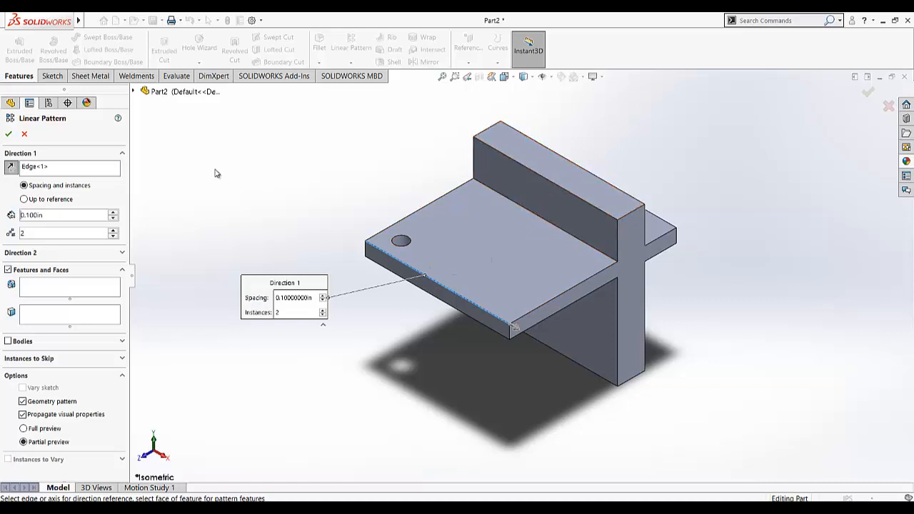
left_click(77, 169)
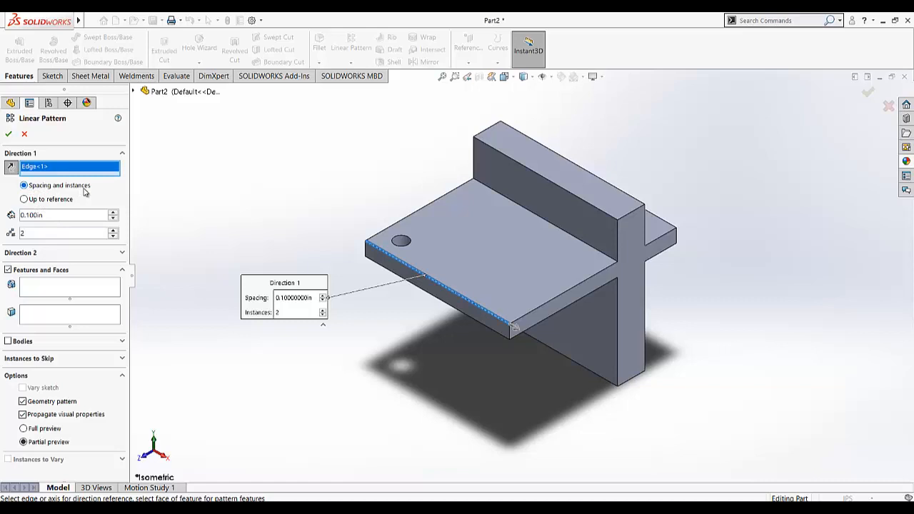
left_click(49, 215)
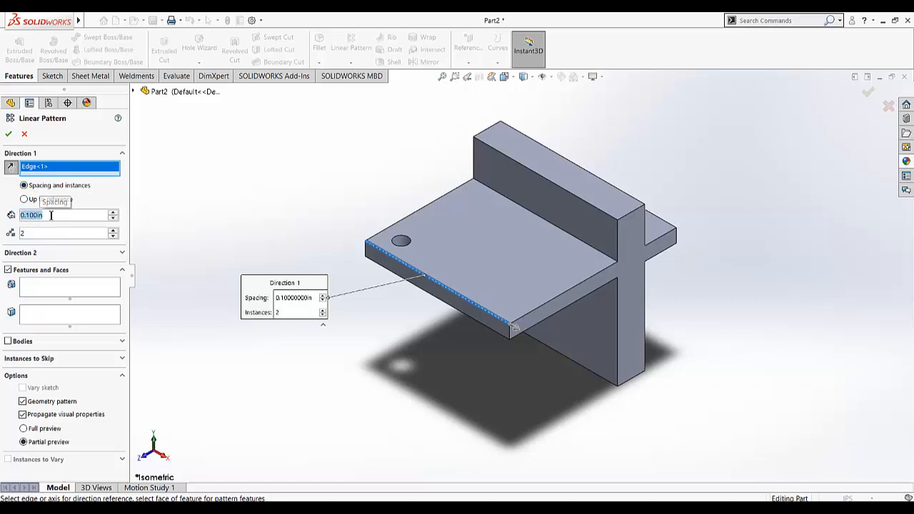
type("1")
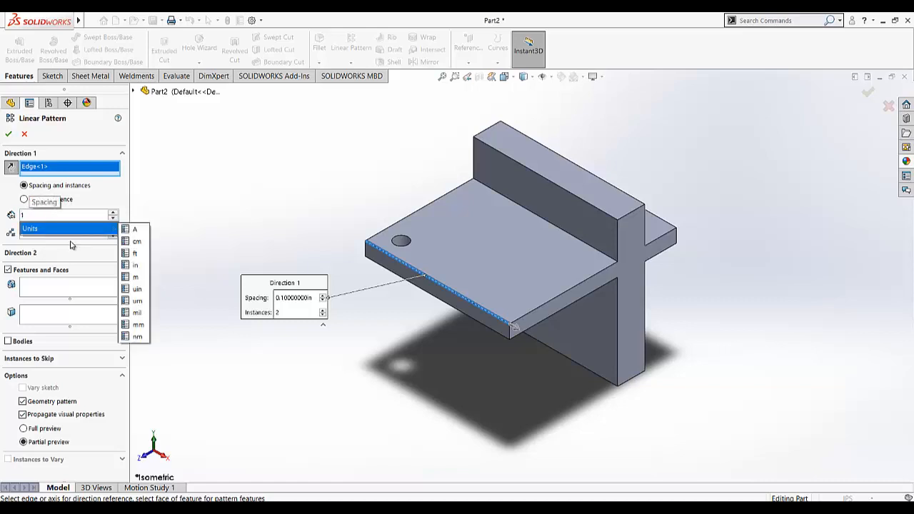
key("Return")
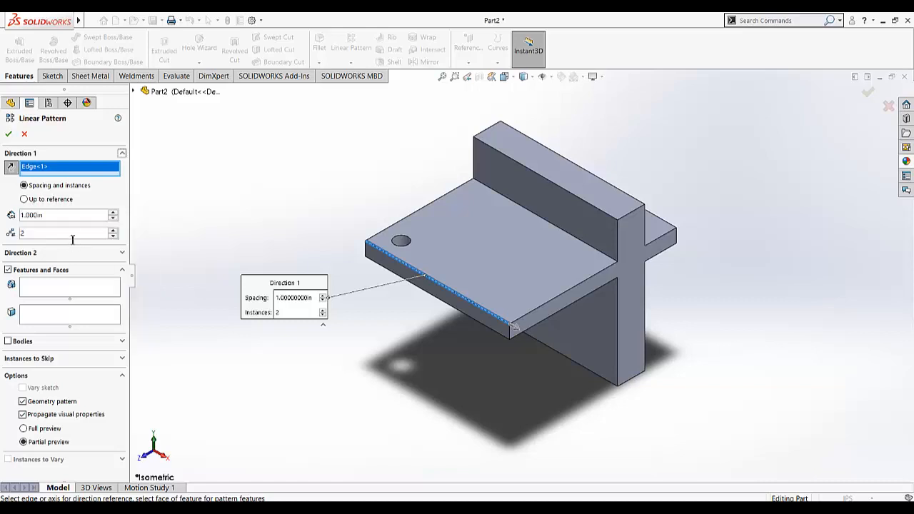
left_click(112, 232)
left_click(112, 231)
- Choose the hole cut, Cut-Extrude1, as the feature to pattern
left_click(61, 285)
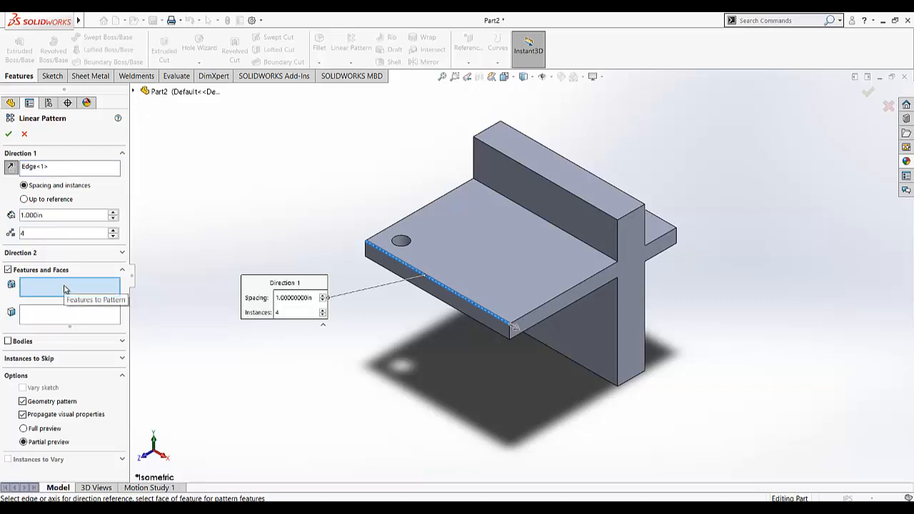
left_click(133, 91)
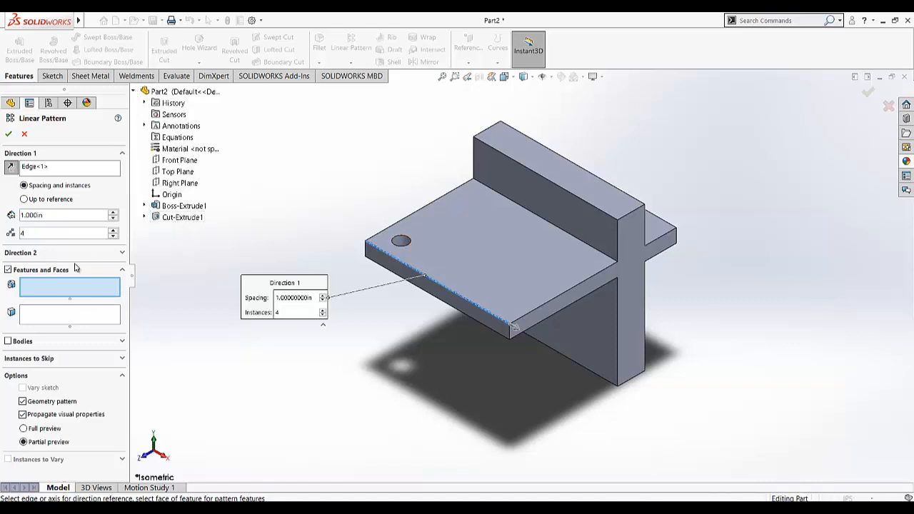
left_click(176, 217)
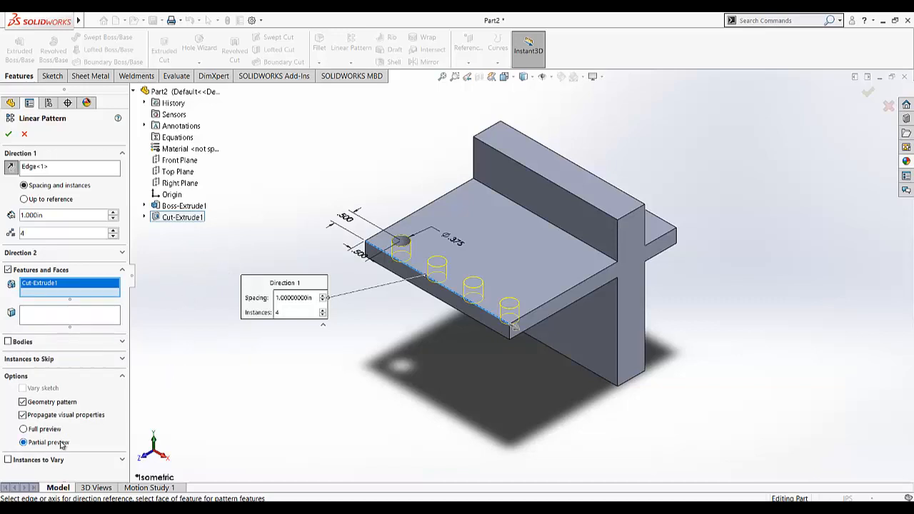
left_click(24, 429)
- Set Direction 2 along the plate's side edge with 1 in spacing and 2 instances, and create the hole pattern
left_click(50, 256)
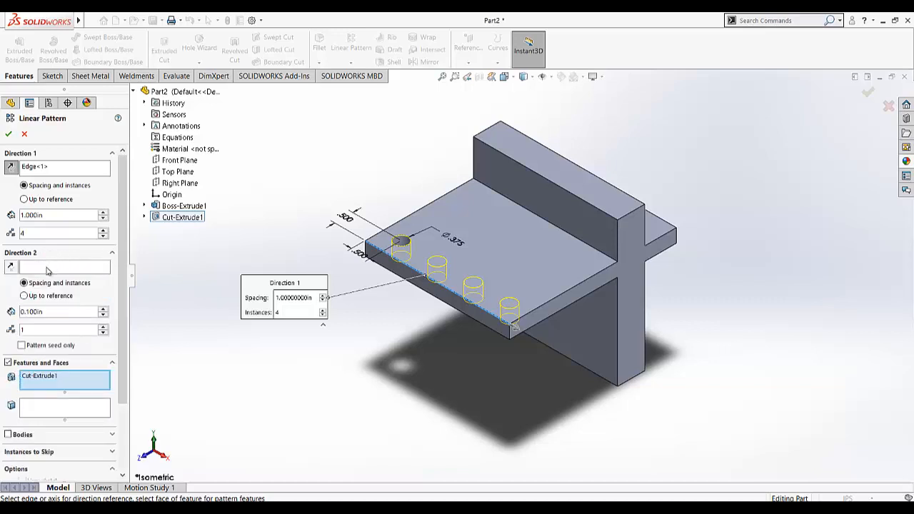
left_click(47, 270)
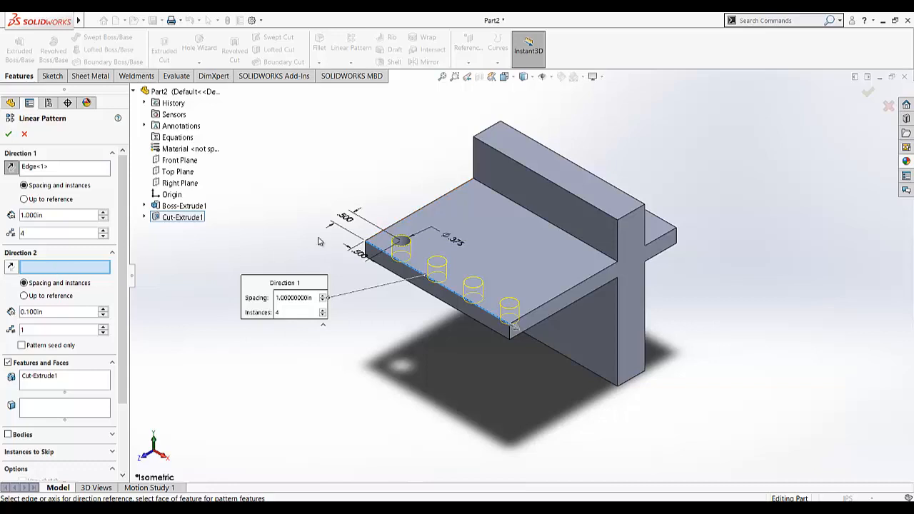
left_click(406, 220)
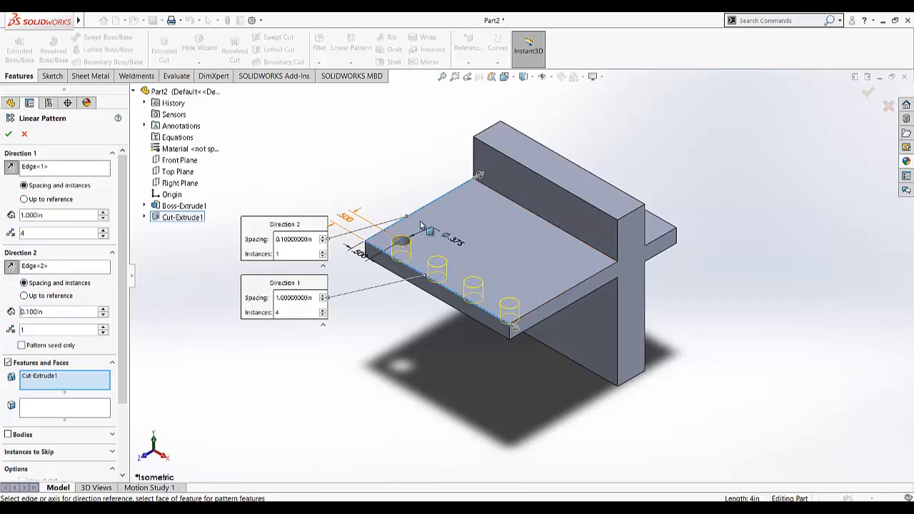
double_click(50, 316)
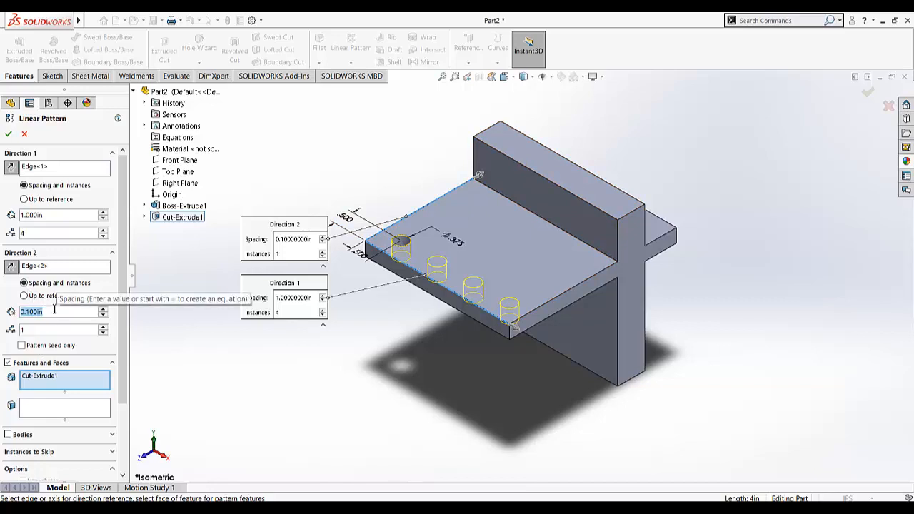
type("1")
key("Return")
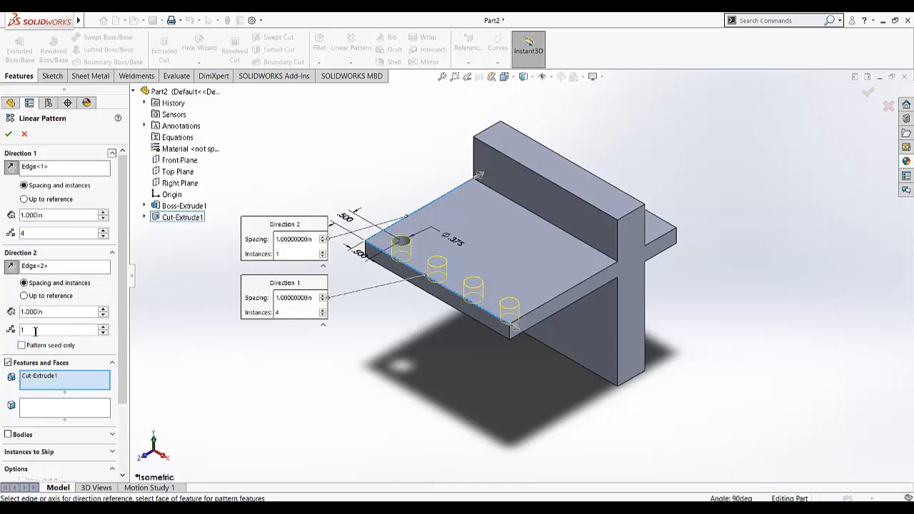
left_click(105, 328)
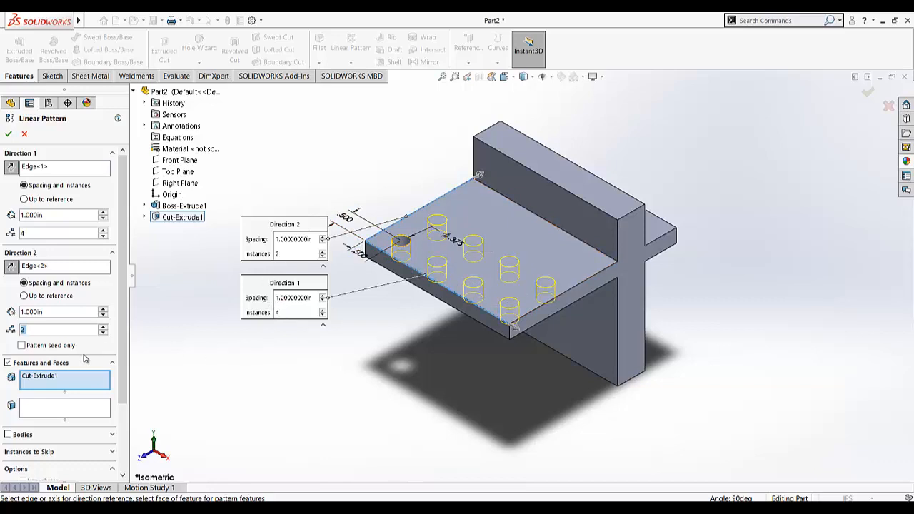
left_click(28, 330)
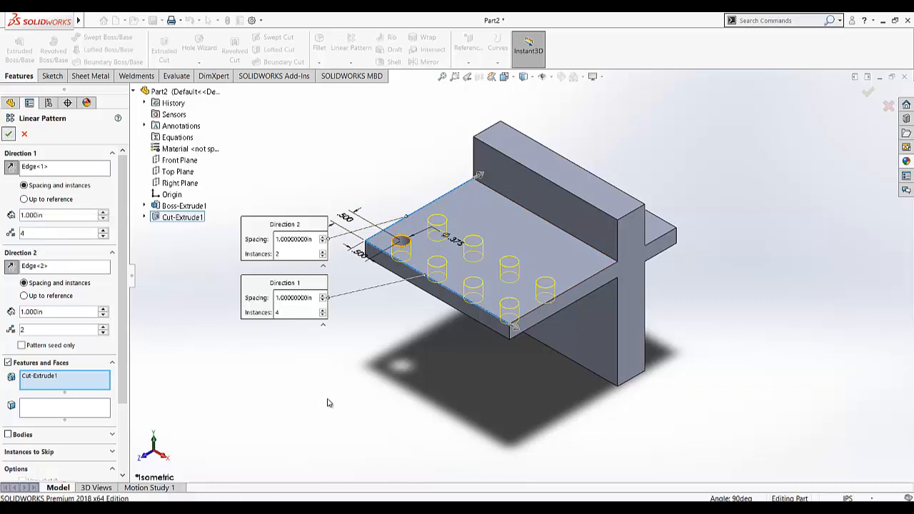
key("Return")
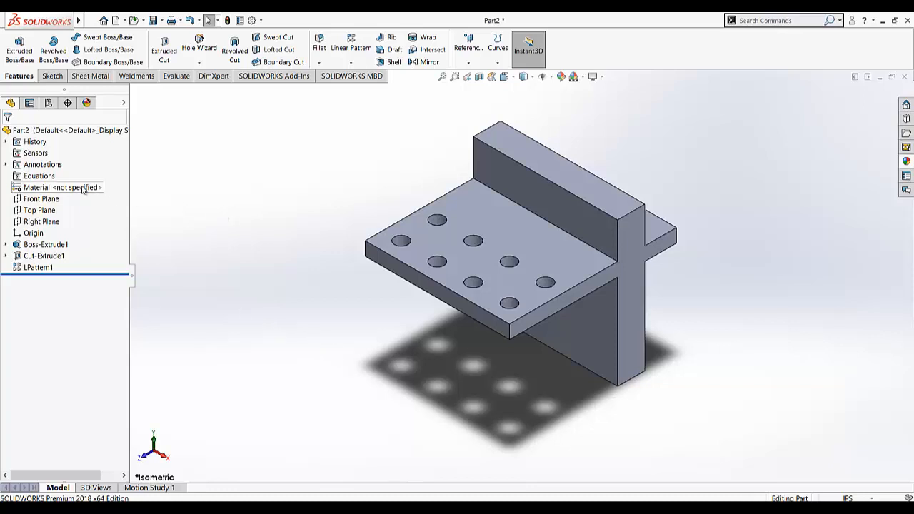
- Apply the ABS material from the Plastics category to the part and close the material library
right_click(58, 189)
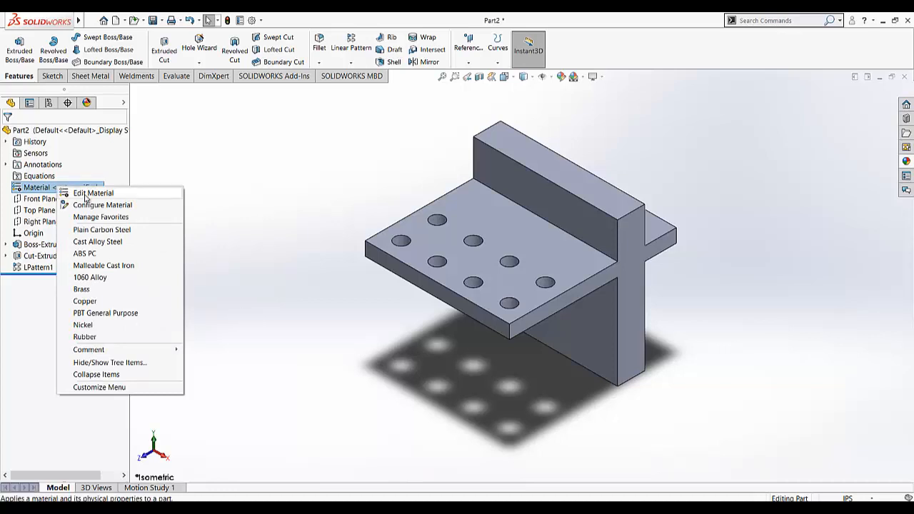
left_click(84, 194)
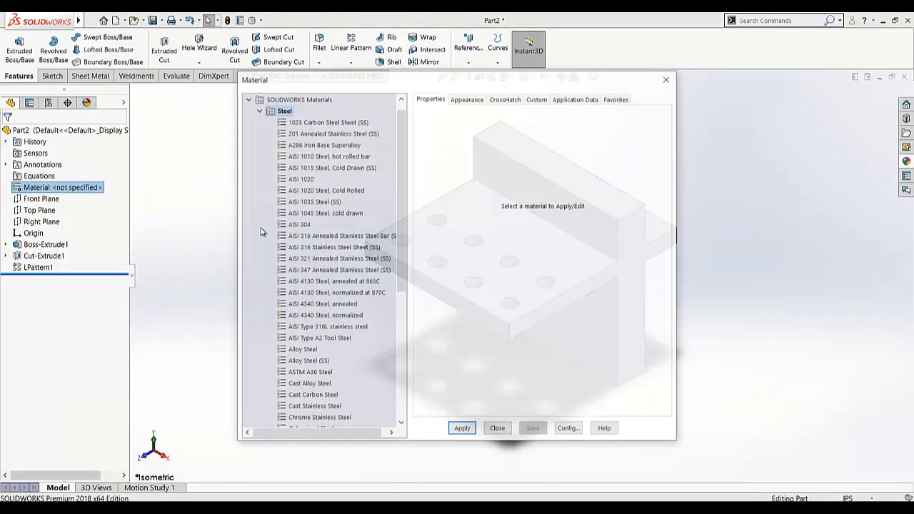
left_click(259, 110)
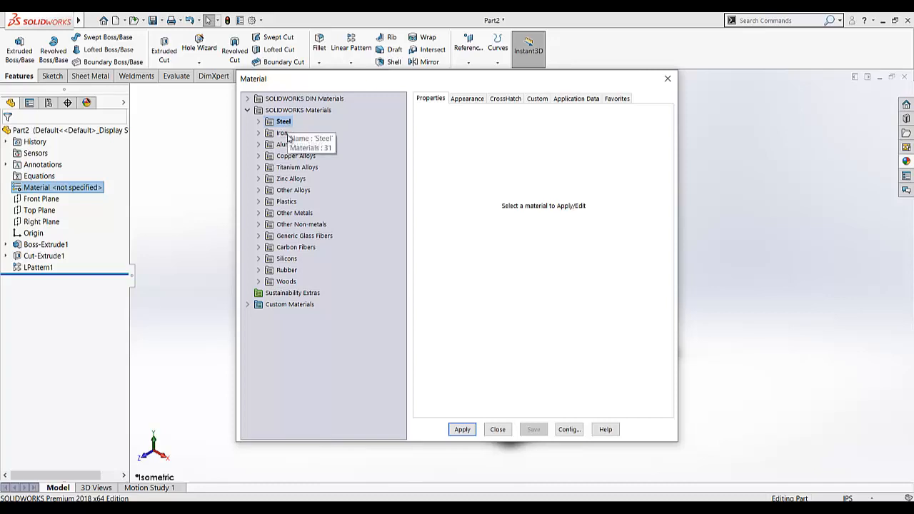
left_click(258, 201)
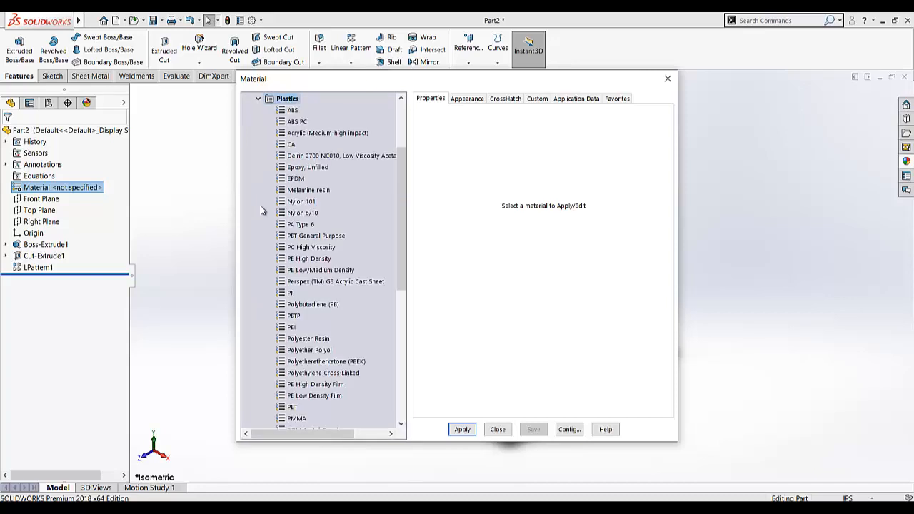
left_click(294, 110)
left_click(469, 430)
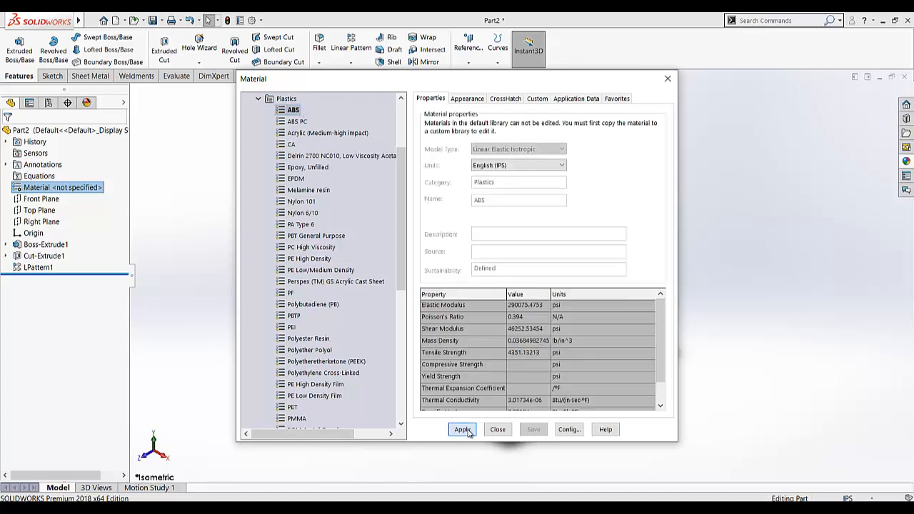
left_click(497, 430)
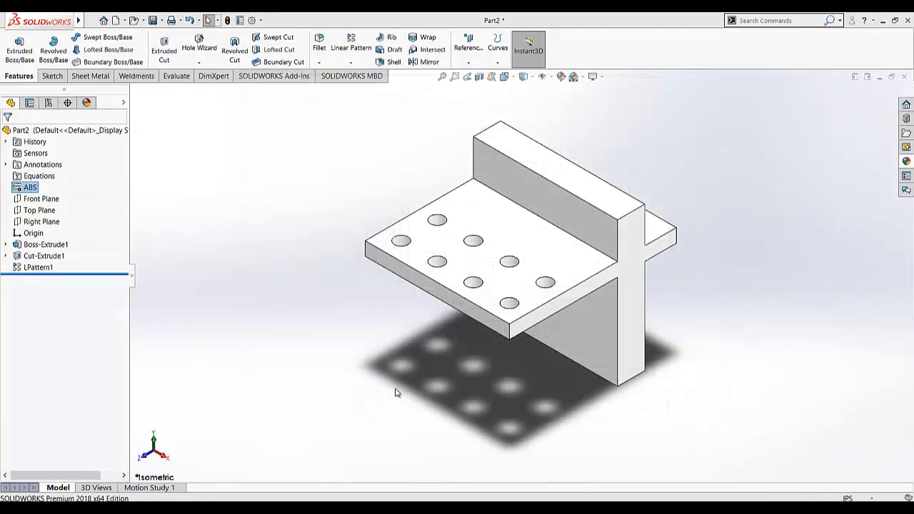